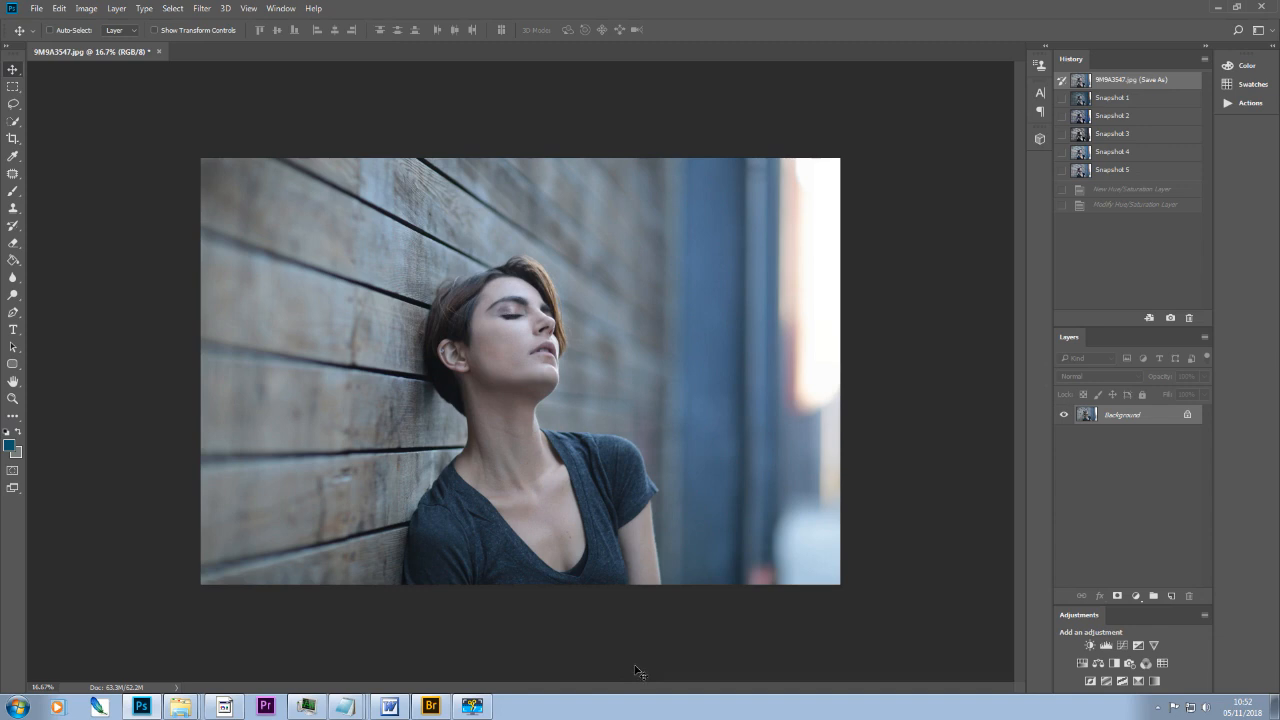
Step: Add a Curves adjustment layer and lift the upper part of the RGB curve slightly to brighten the photo
{"action": "left_click", "coordinate": [1122, 645]}
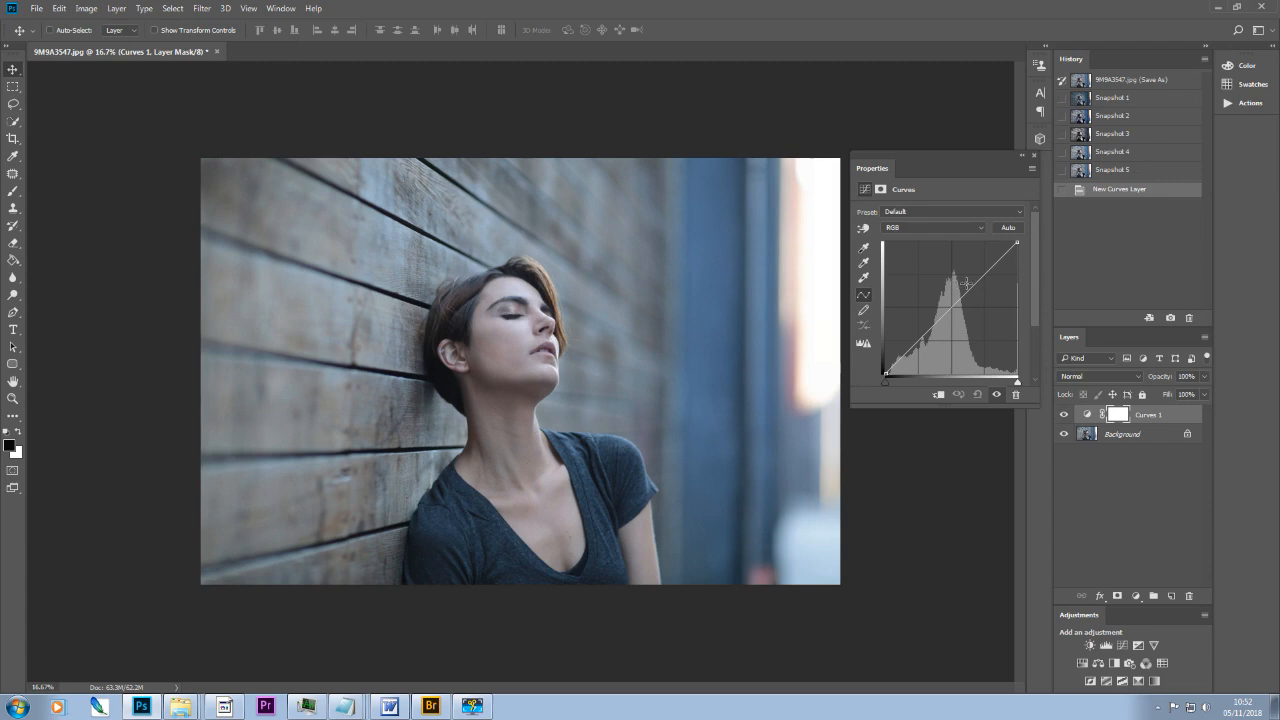
{"action": "left_click_drag", "start_coordinate": [983, 276], "coordinate": [981, 271]}
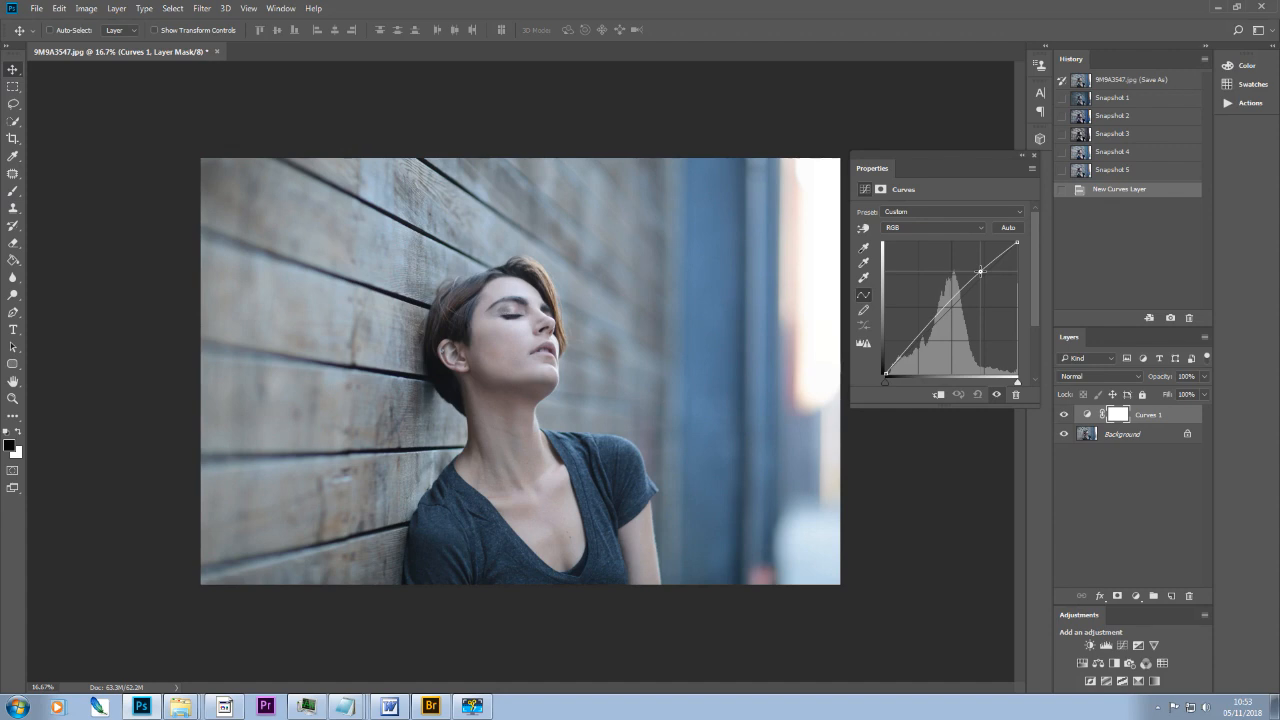
{"action": "left_click_drag", "start_coordinate": [981, 271], "coordinate": [982, 271]}
{"action": "left_click_drag", "start_coordinate": [981, 271], "coordinate": [981, 271]}
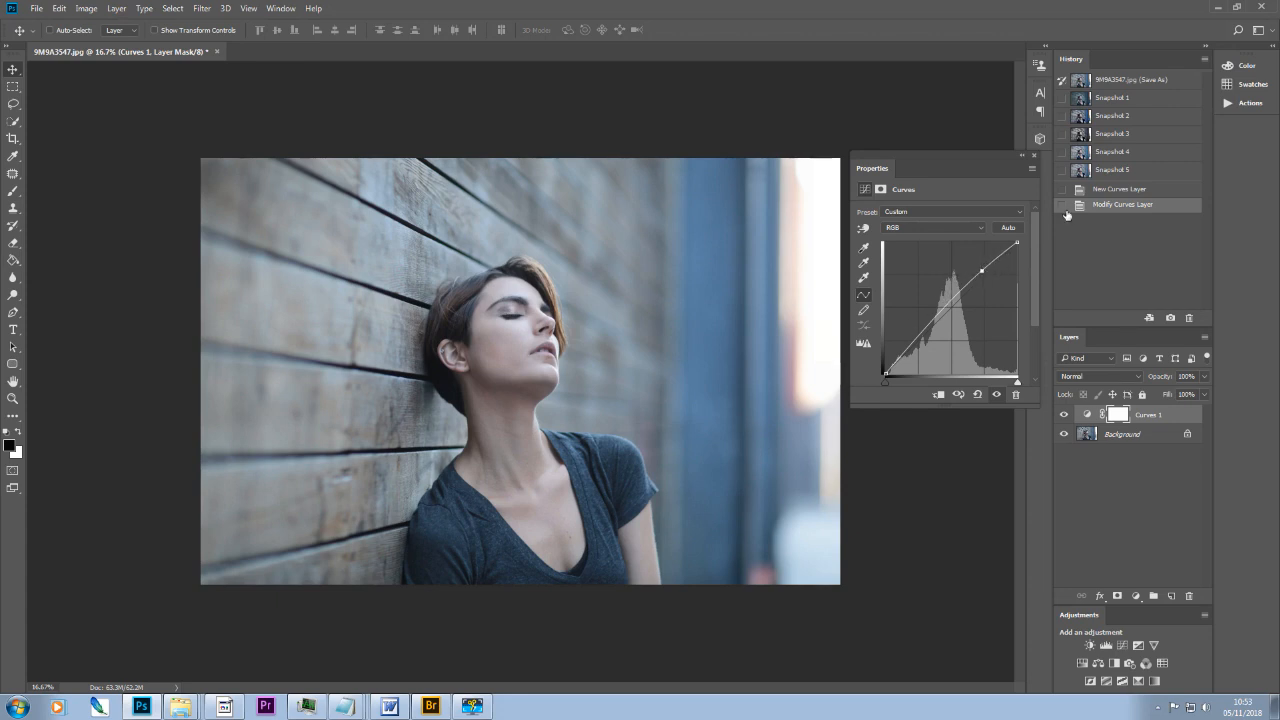
{"action": "left_click", "coordinate": [1032, 154]}
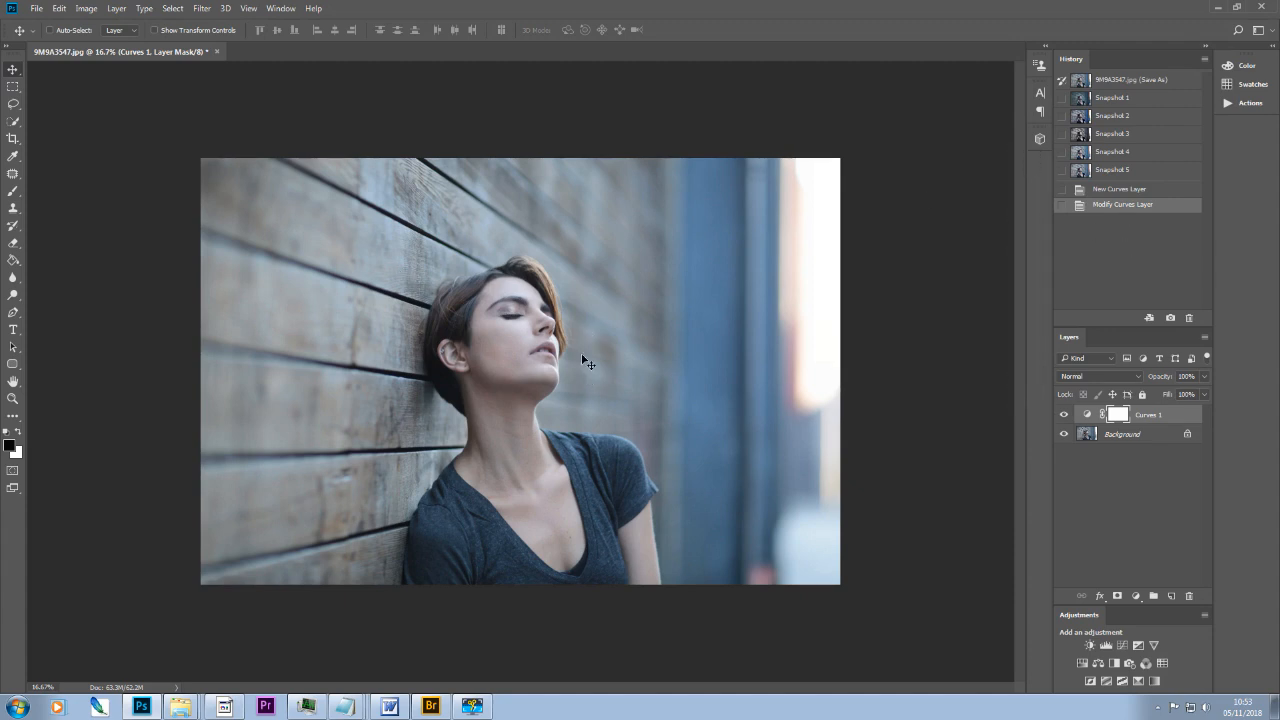
Step: Add a Color Balance adjustment layer and set the Shadows' yellow-blue balance to +22
{"action": "left_click", "coordinate": [1098, 665]}
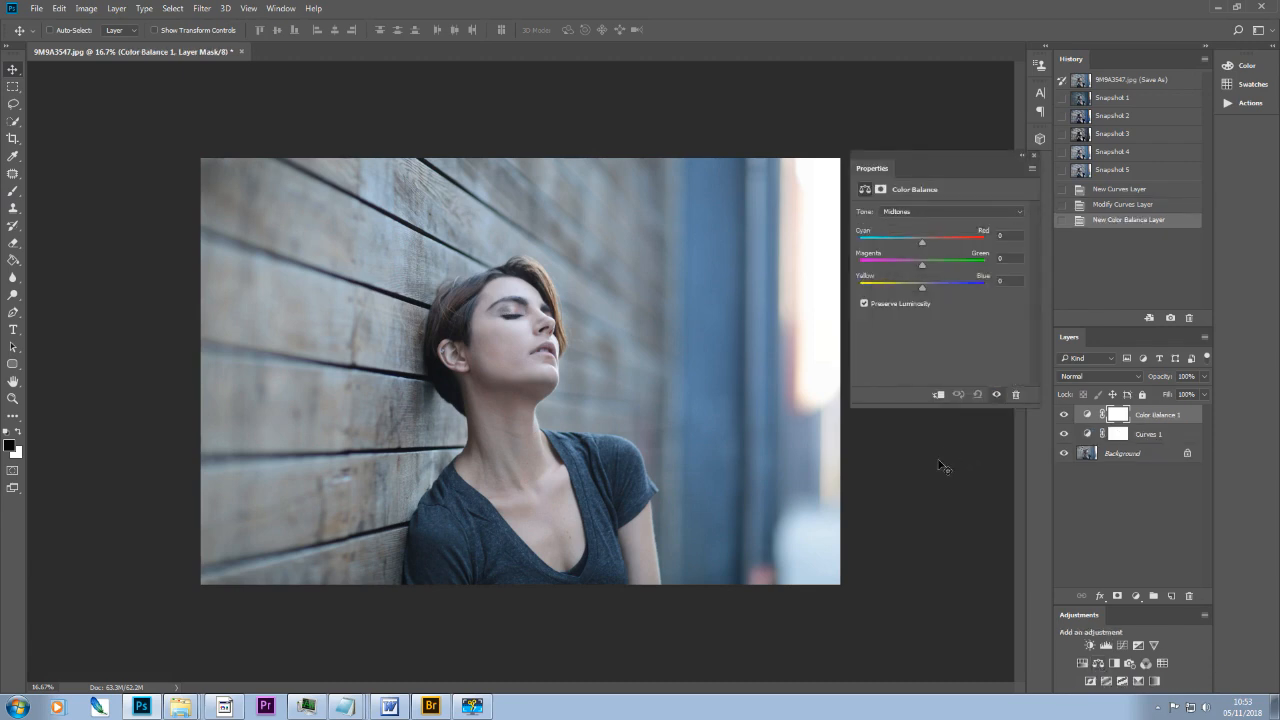
{"action": "left_click", "coordinate": [1019, 212]}
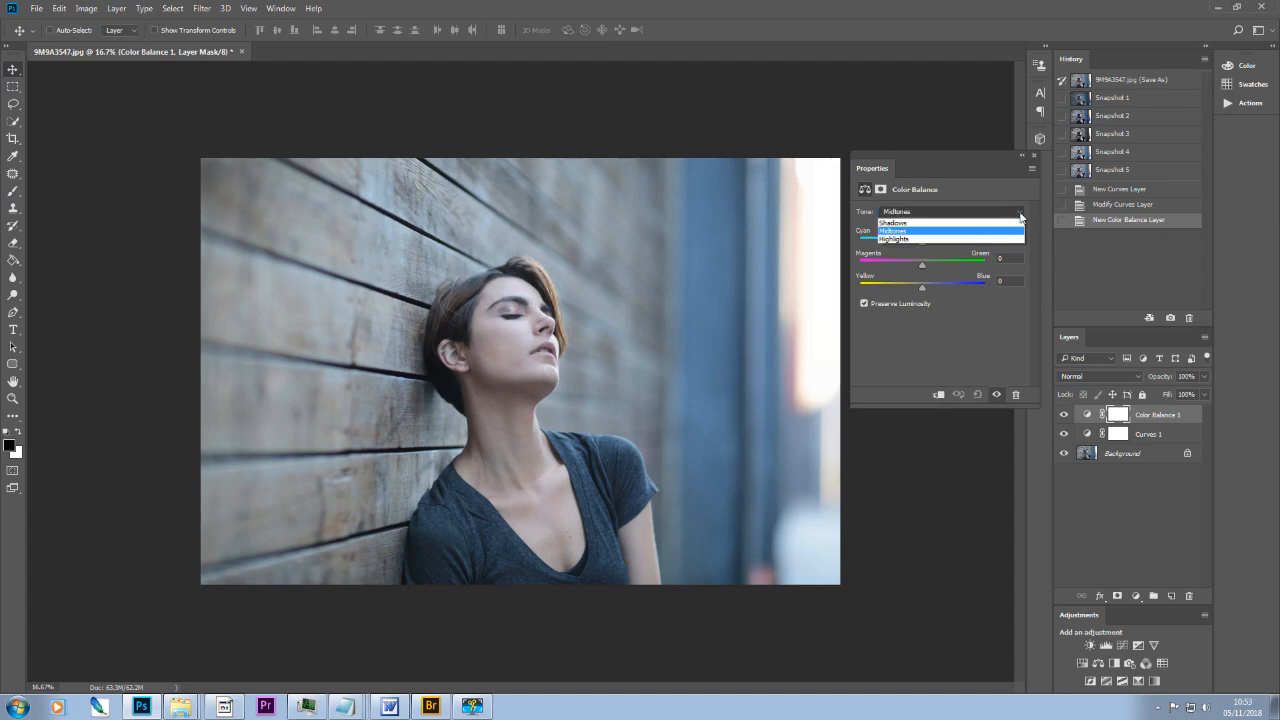
{"action": "left_click", "coordinate": [941, 223]}
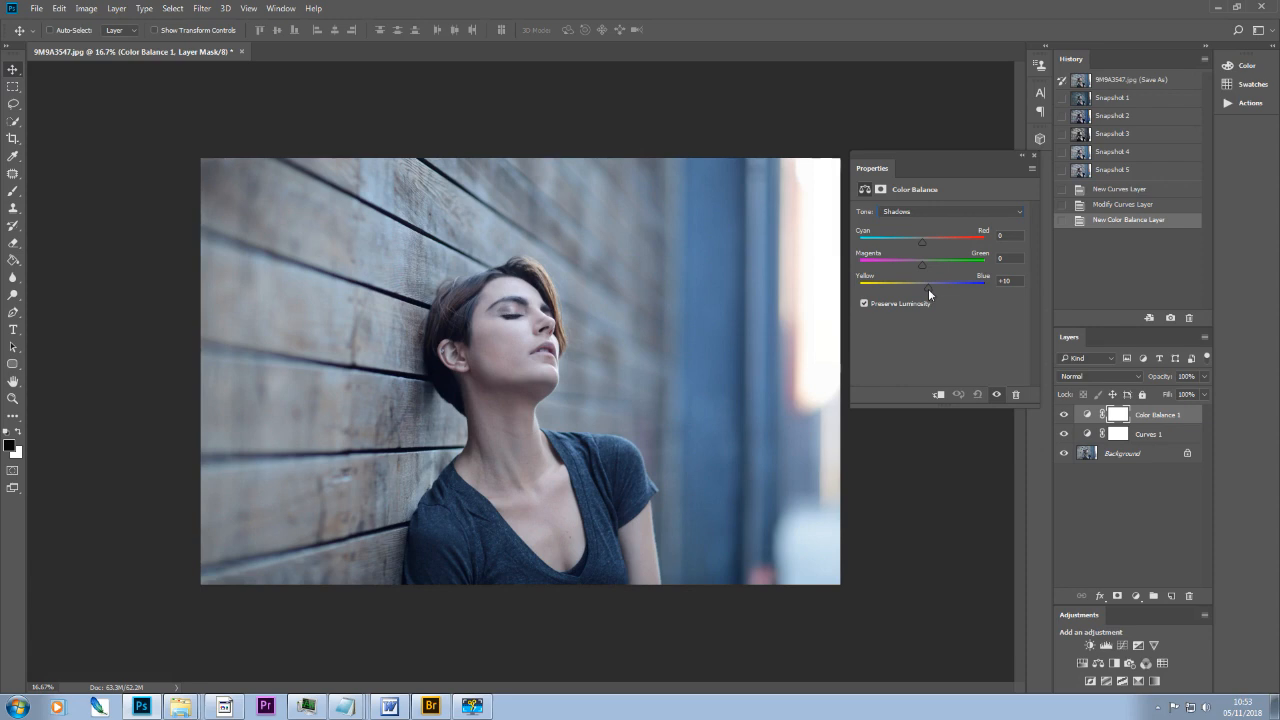
{"action": "left_click_drag", "start_coordinate": [929, 289], "coordinate": [936, 285]}
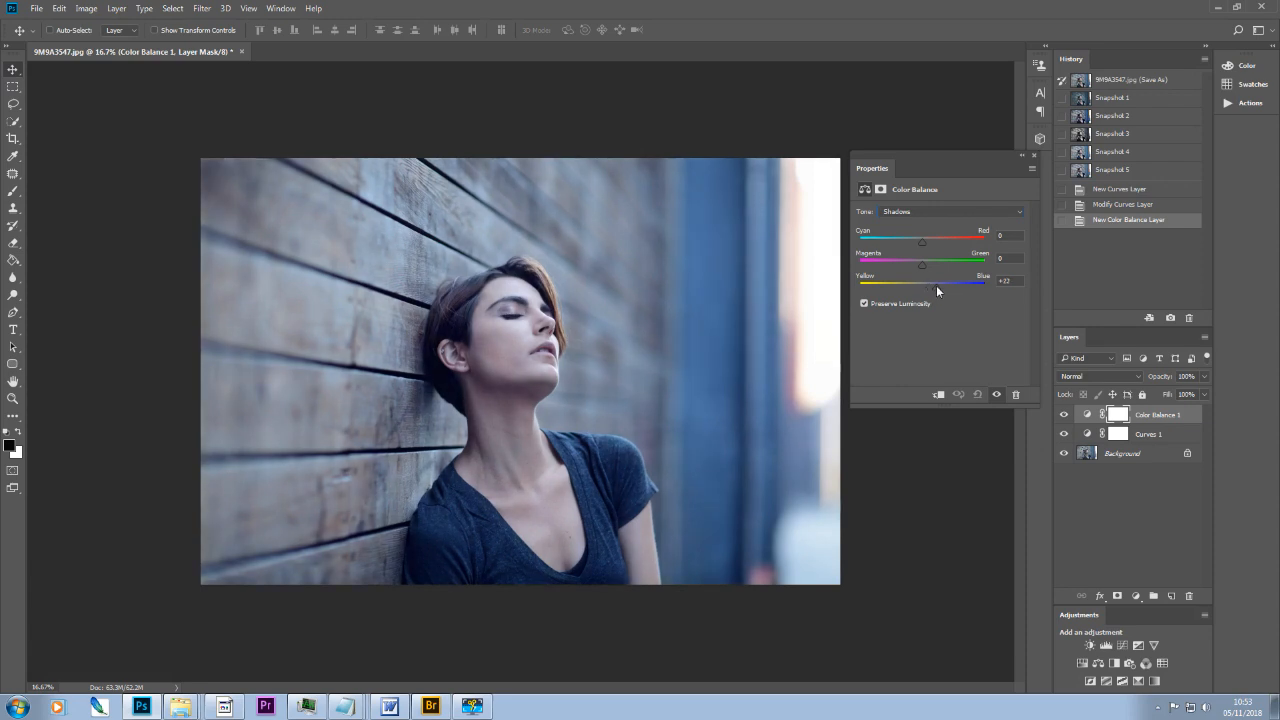
Step: Shift the Midtones of the Color Balance layer slightly toward cyan
{"action": "left_click", "coordinate": [1020, 212]}
{"action": "left_click", "coordinate": [922, 232]}
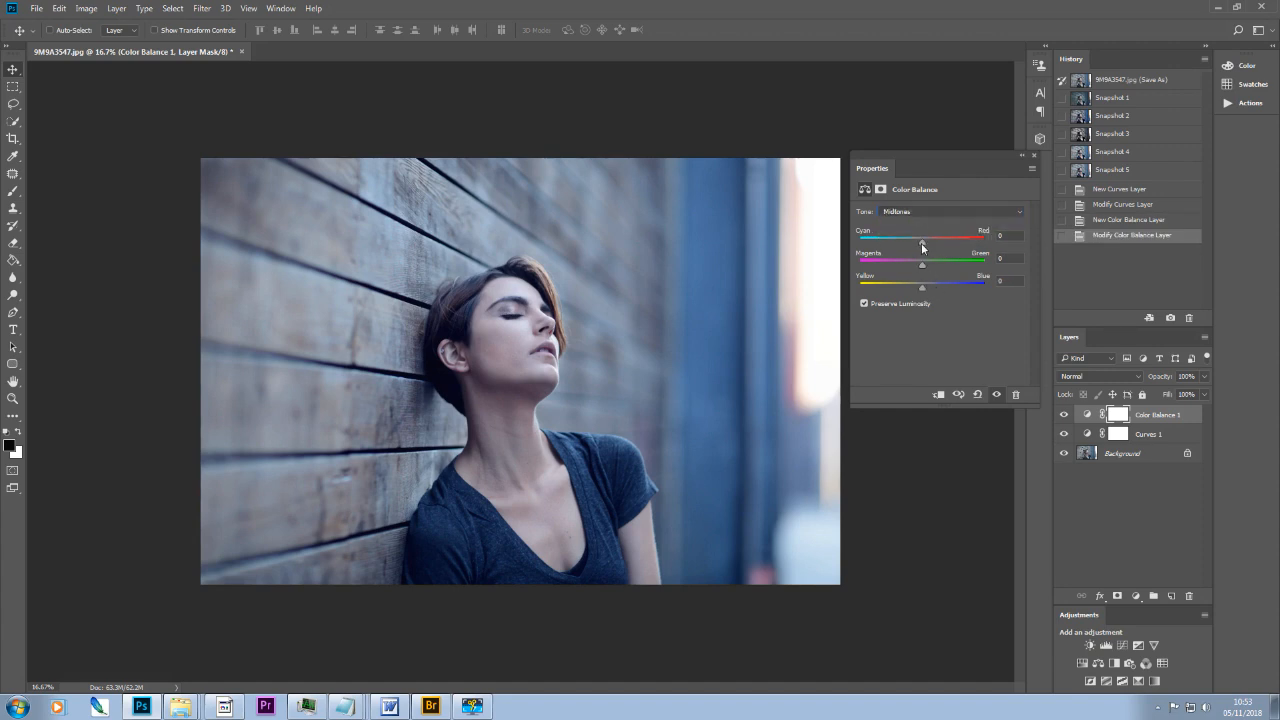
{"action": "left_click_drag", "start_coordinate": [924, 248], "coordinate": [917, 250]}
Step: Shift the Highlights of the Color Balance layer slightly toward red
{"action": "left_click", "coordinate": [1015, 214]}
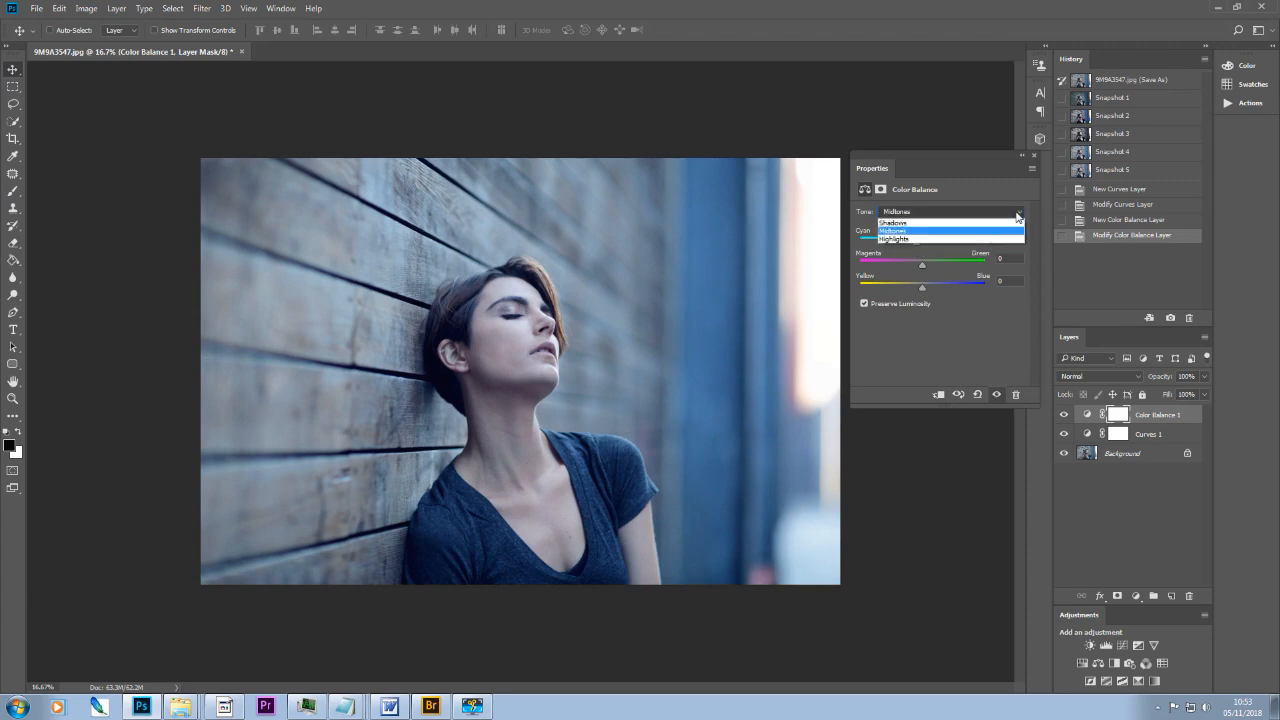
{"action": "left_click", "coordinate": [969, 236]}
{"action": "left_click", "coordinate": [928, 242]}
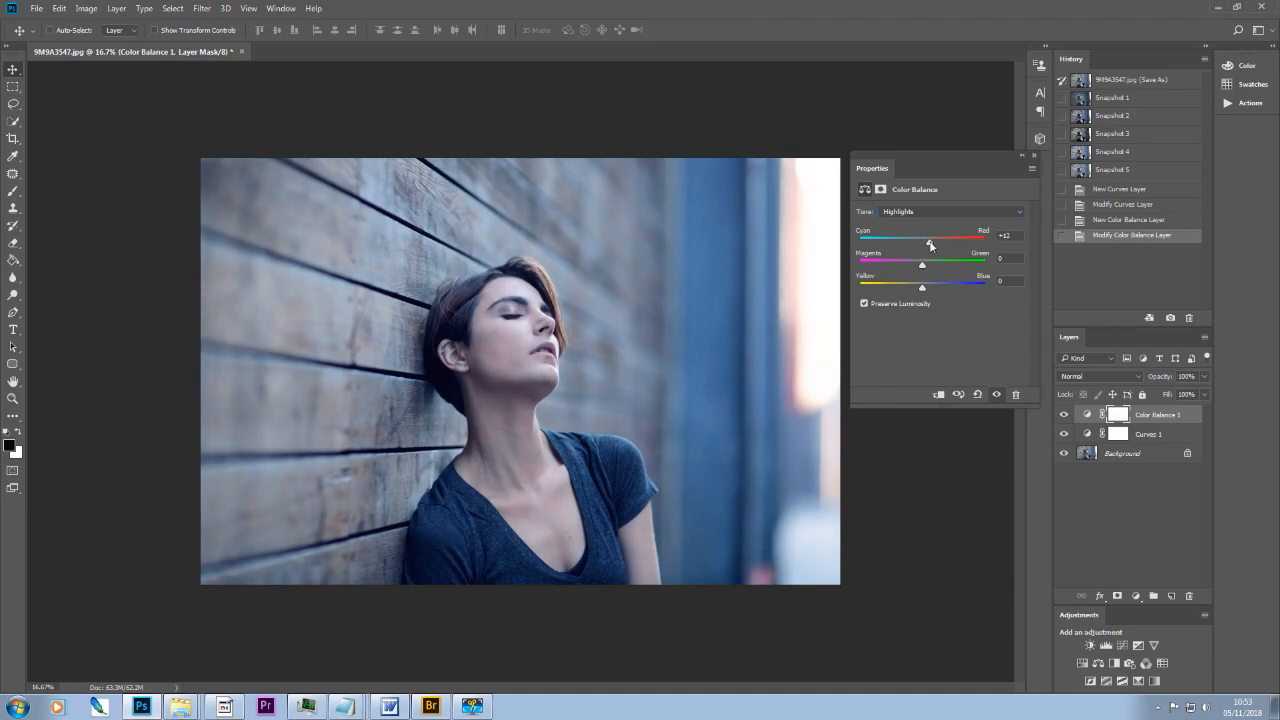
{"action": "left_click_drag", "start_coordinate": [927, 243], "coordinate": [933, 247]}
{"action": "left_click", "coordinate": [1034, 156]}
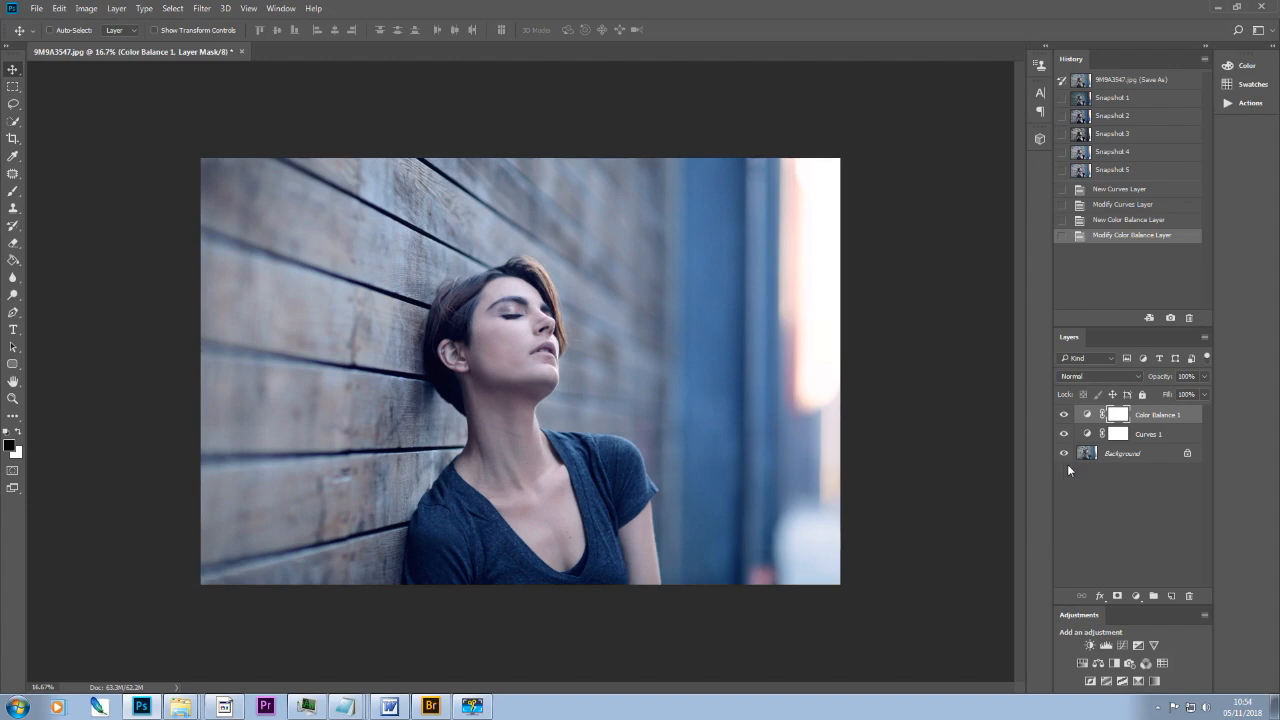
Step: Add a Hue/Saturation adjustment layer and set the saturation of the Blues to -59
{"action": "left_click", "coordinate": [1082, 663]}
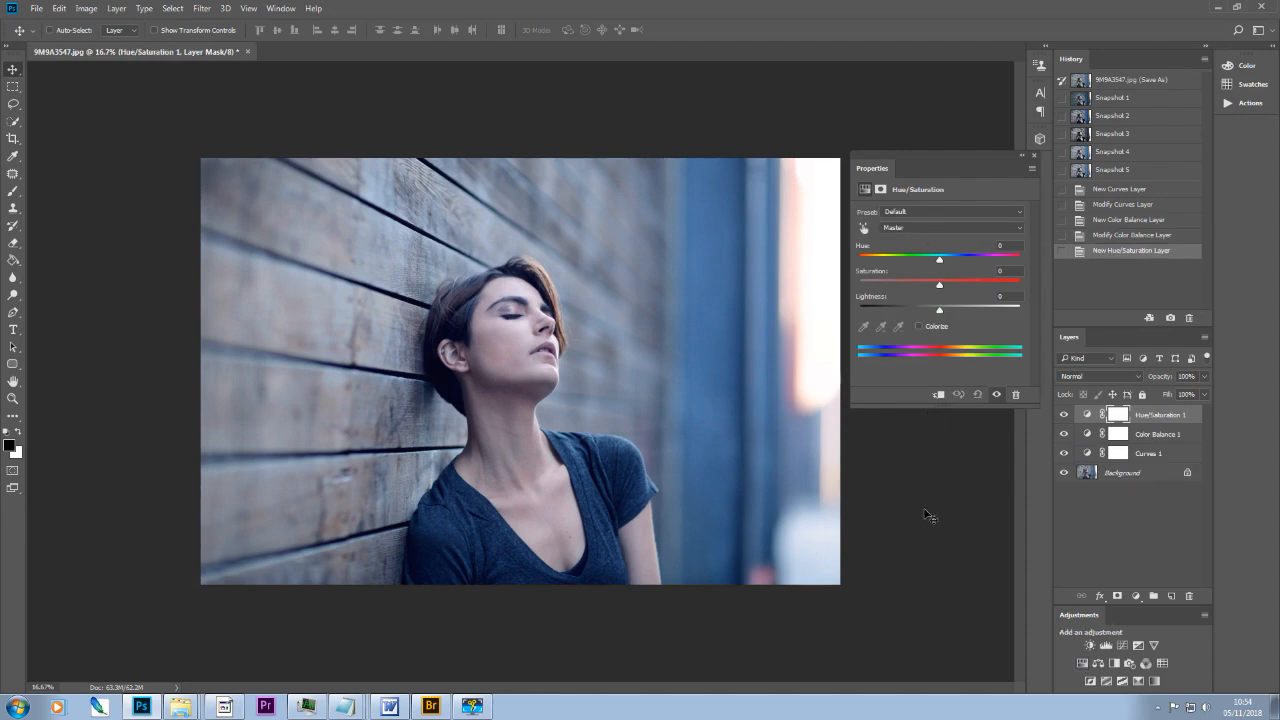
{"action": "left_click", "coordinate": [1017, 229]}
{"action": "left_click", "coordinate": [951, 276]}
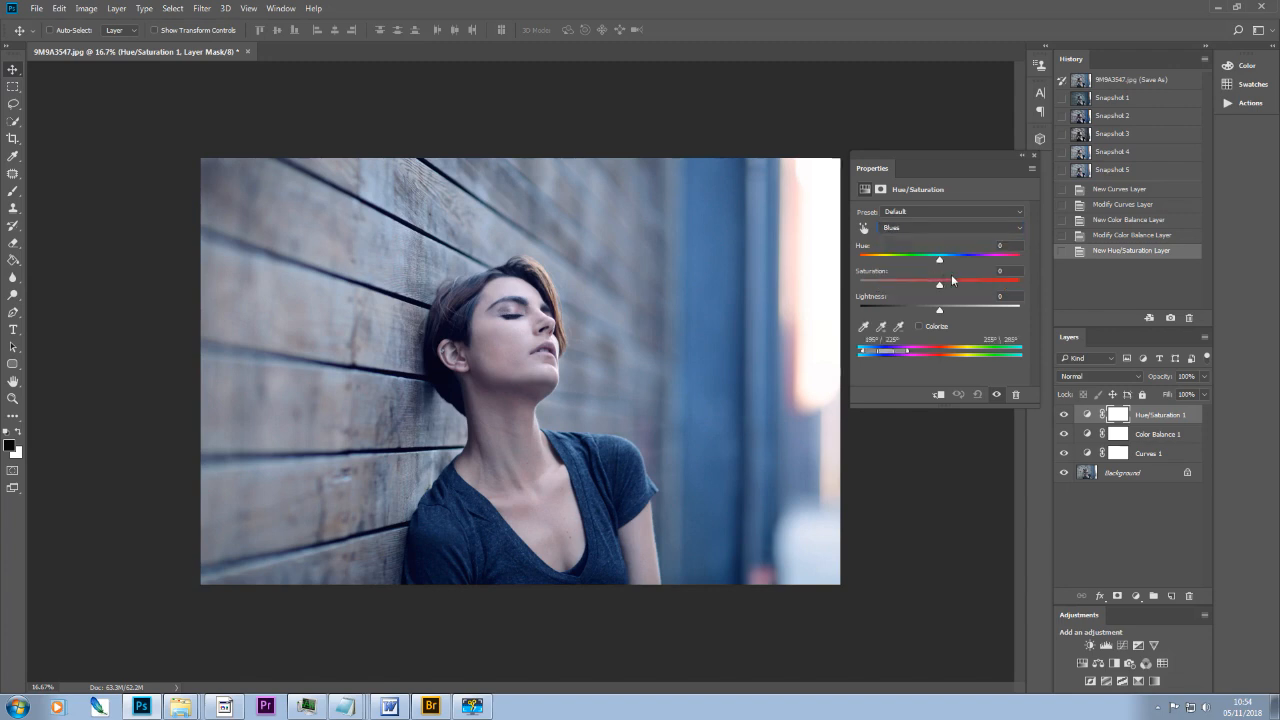
{"action": "left_click_drag", "start_coordinate": [940, 287], "coordinate": [892, 290]}
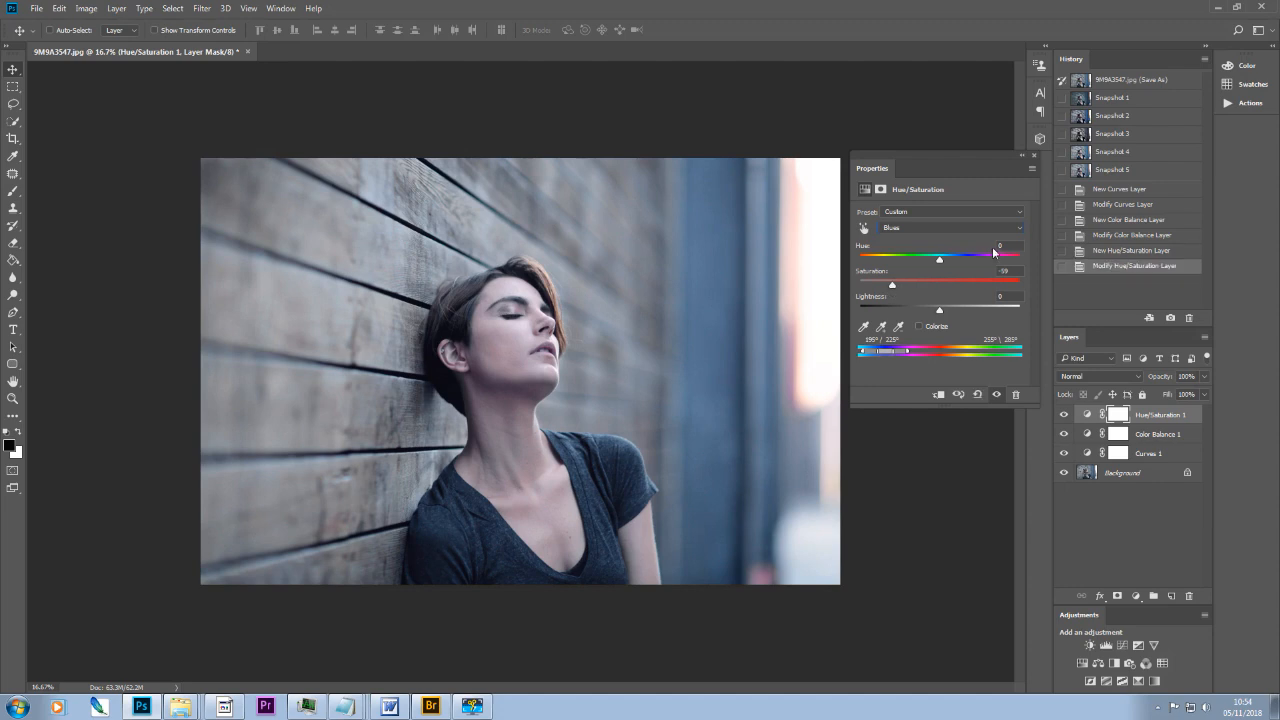
Step: Lower the Master saturation of the Hue/Saturation layer slightly
{"action": "left_click", "coordinate": [1021, 228]}
{"action": "left_click", "coordinate": [948, 236]}
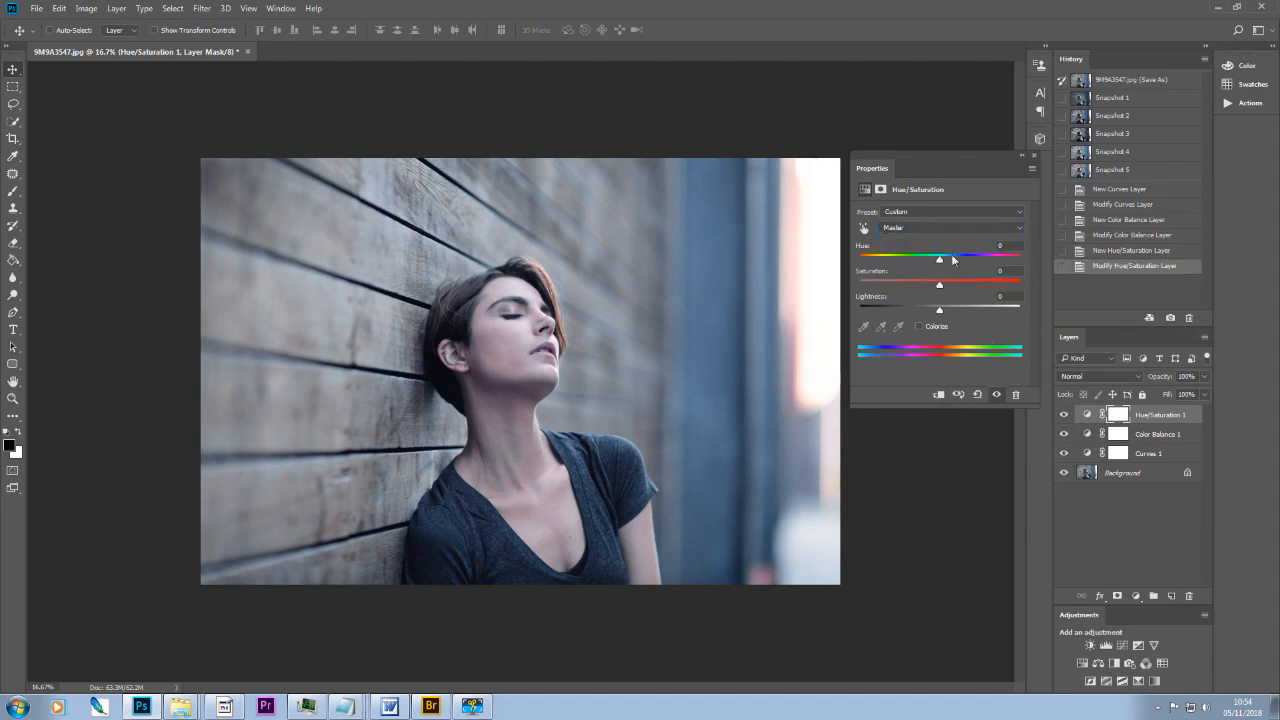
{"action": "left_click_drag", "start_coordinate": [941, 290], "coordinate": [925, 288]}
{"action": "left_click", "coordinate": [1035, 155]}
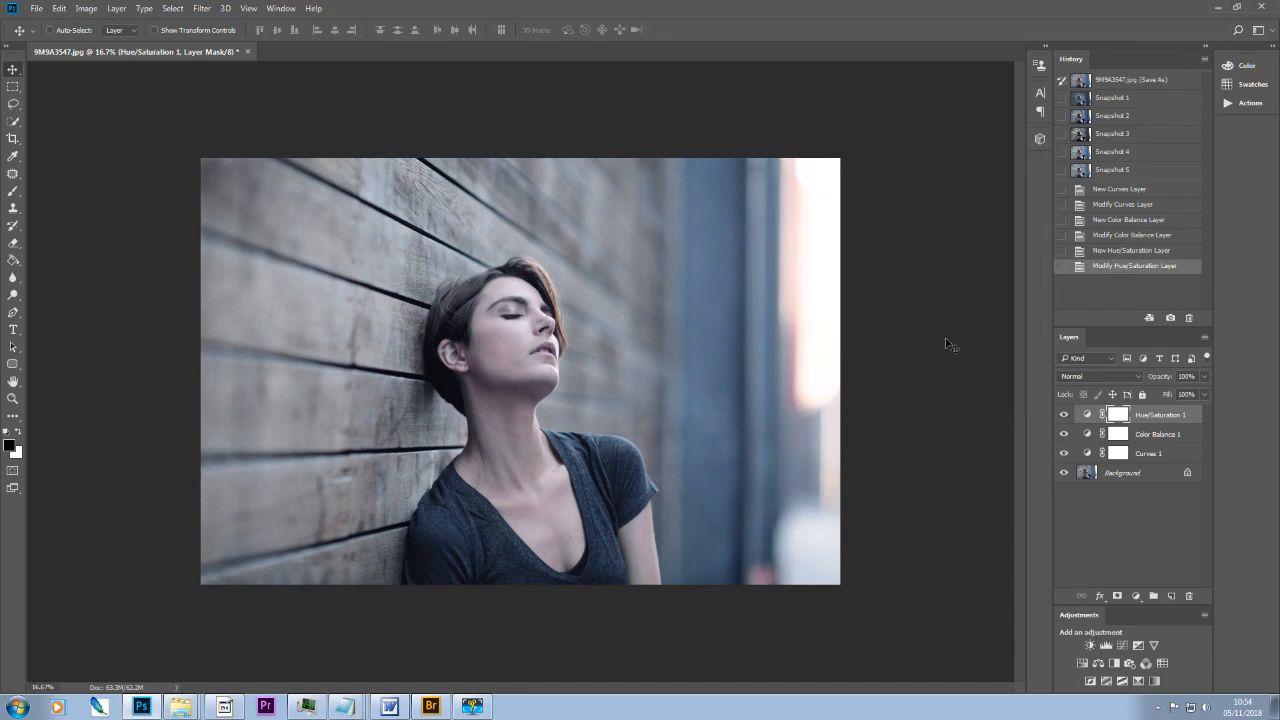
Step: Reduce the opacity of the Curves 1 layer to roughly half
{"action": "left_click", "coordinate": [1148, 457]}
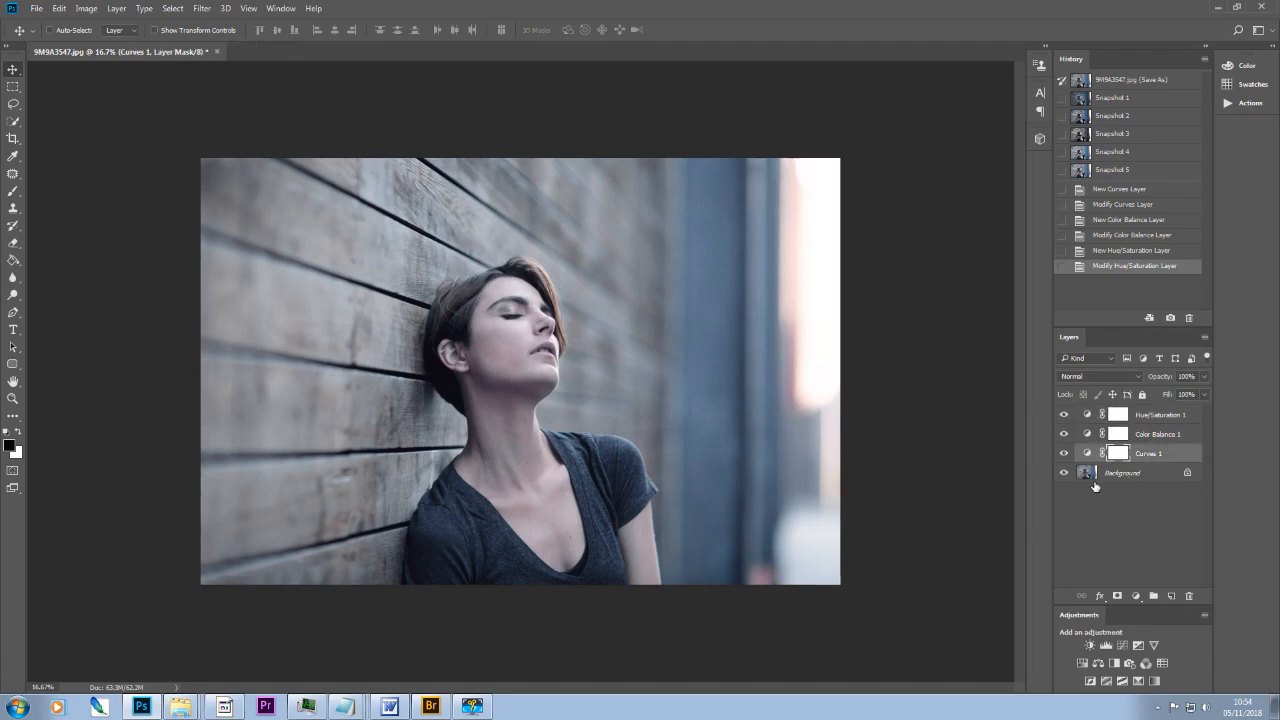
{"action": "left_click", "coordinate": [1203, 394]}
{"action": "left_click_drag", "start_coordinate": [1203, 394], "coordinate": [1199, 397]}
{"action": "mouse_move", "coordinate": [1150, 397]}
{"action": "left_mouse_down"}
{"action": "mouse_move", "coordinate": [1174, 393]}
{"action": "mouse_move", "coordinate": [1141, 398]}
{"action": "left_mouse_up"}
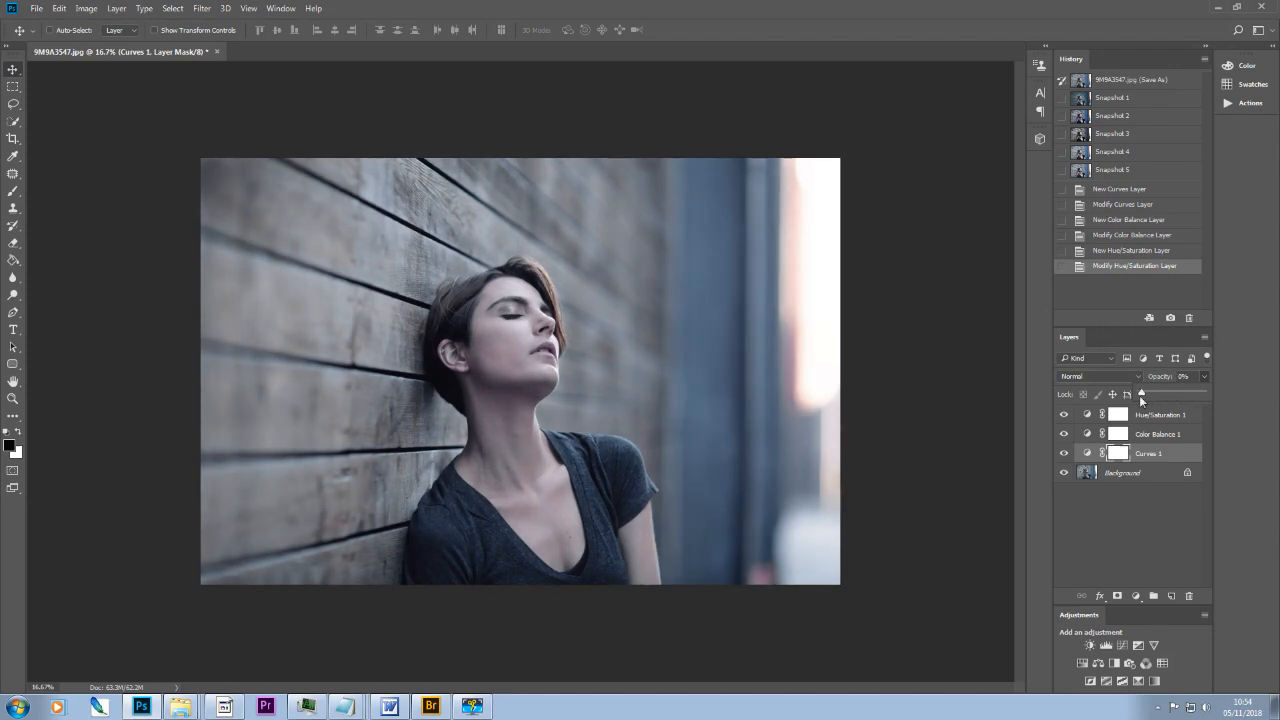
{"action": "mouse_move", "coordinate": [1176, 395]}
{"action": "left_mouse_down"}
{"action": "mouse_move", "coordinate": [1162, 395]}
{"action": "mouse_move", "coordinate": [1179, 393]}
{"action": "left_mouse_up"}
{"action": "mouse_move", "coordinate": [1176, 395]}
{"action": "left_mouse_down"}
{"action": "mouse_move", "coordinate": [1139, 396]}
{"action": "mouse_move", "coordinate": [1170, 391]}
{"action": "left_mouse_up"}
Step: Reduce the opacity of the Color Balance 1 layer to roughly half
{"action": "left_click", "coordinate": [1165, 438]}
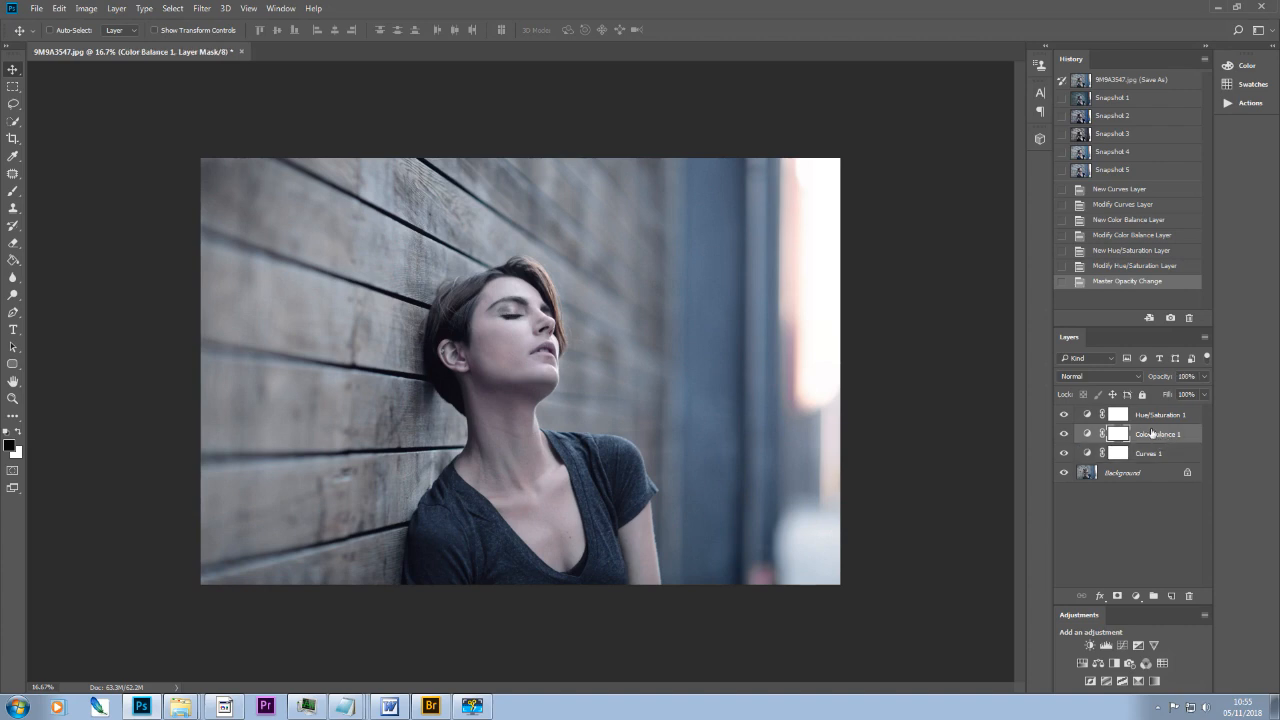
{"action": "left_click", "coordinate": [1203, 376]}
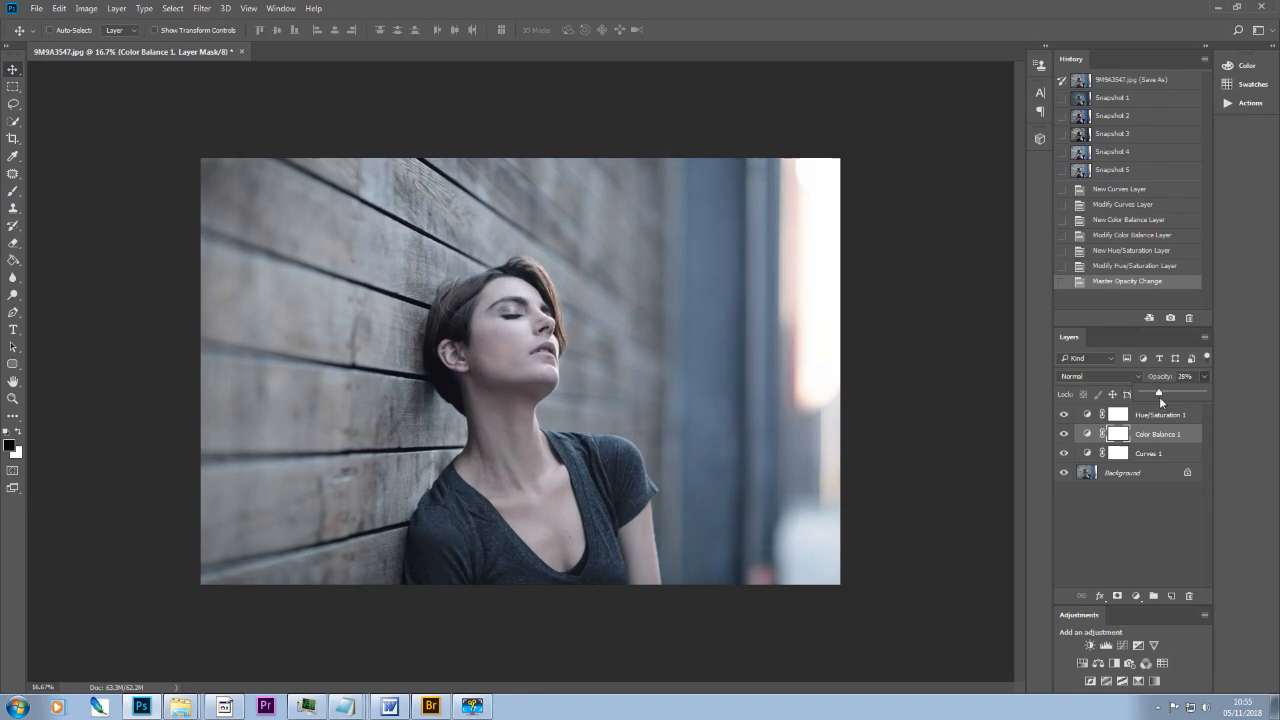
{"action": "left_click_drag", "start_coordinate": [1164, 397], "coordinate": [1185, 393]}
{"action": "mouse_move", "coordinate": [1186, 390]}
{"action": "left_mouse_down"}
{"action": "mouse_move", "coordinate": [1160, 392]}
{"action": "mouse_move", "coordinate": [1172, 392]}
{"action": "left_mouse_up"}
{"action": "left_click_drag", "start_coordinate": [1178, 395], "coordinate": [1175, 394]}
Step: Reduce the opacity of the Hue/Saturation 1 layer to 57%
{"action": "left_click", "coordinate": [1165, 417]}
{"action": "left_click", "coordinate": [1165, 417]}
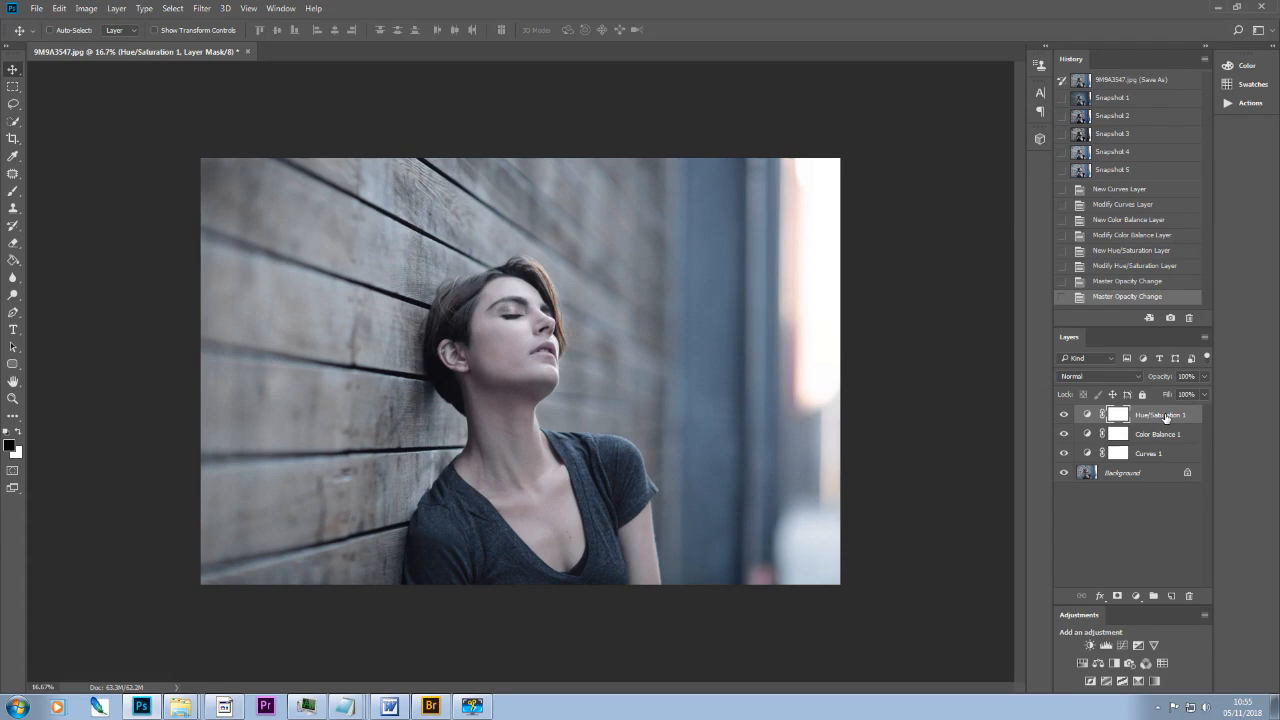
{"action": "left_click", "coordinate": [1203, 375]}
{"action": "left_click_drag", "start_coordinate": [1202, 391], "coordinate": [1168, 395]}
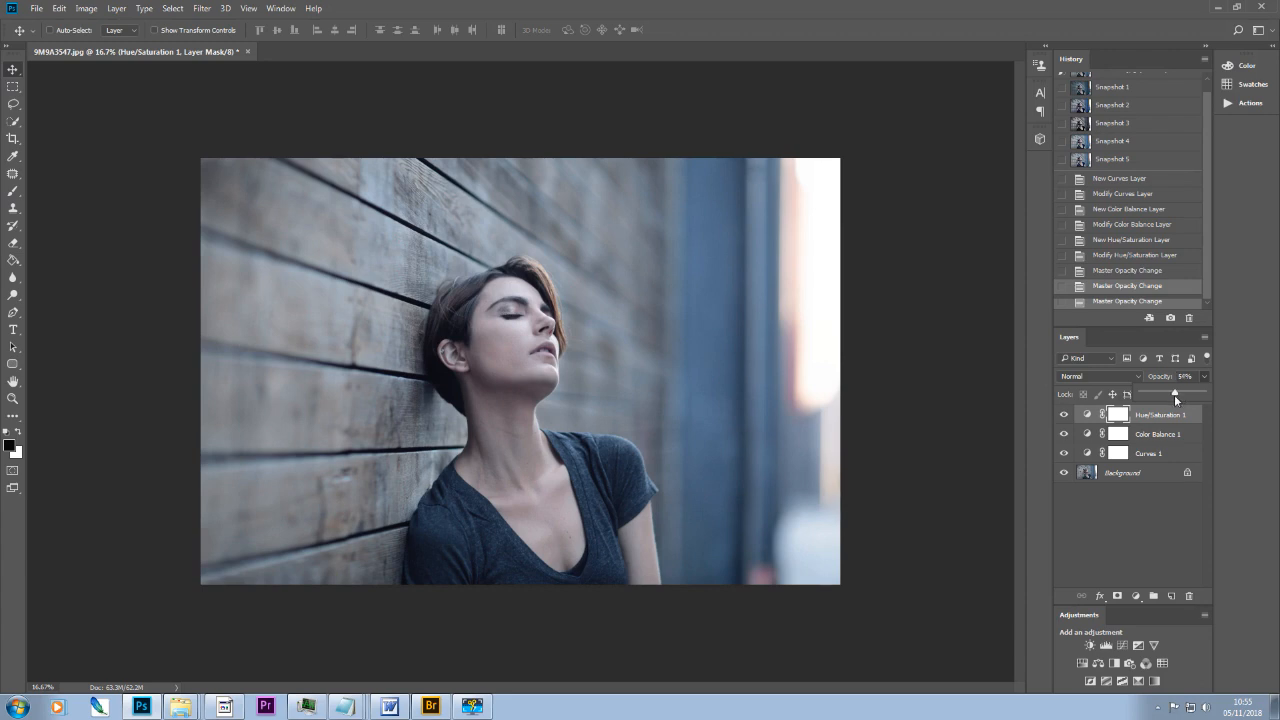
{"action": "left_click_drag", "start_coordinate": [1174, 397], "coordinate": [1176, 391]}
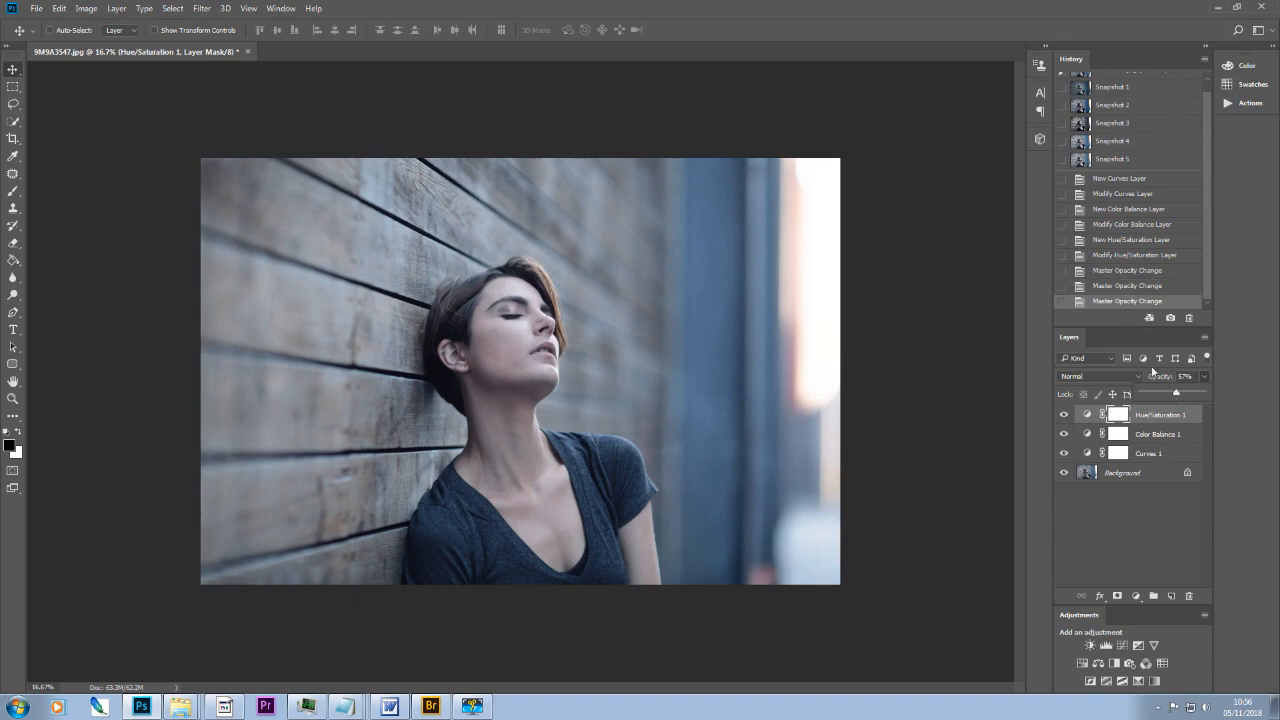
Step: Create a history snapshot of the graded photo and compare it with the original image state
{"action": "left_click", "coordinate": [1171, 318]}
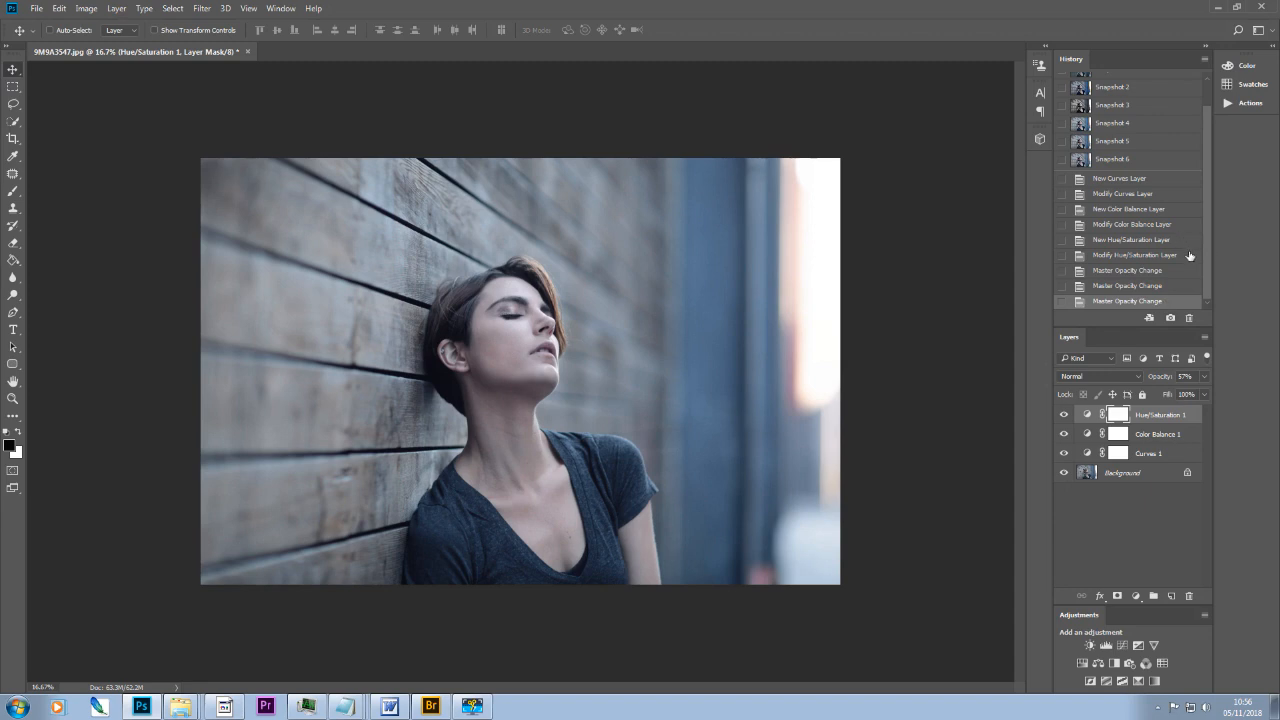
{"action": "scroll", "coordinate": [1208, 241], "scroll_direction": "up", "scroll_amount": 2}
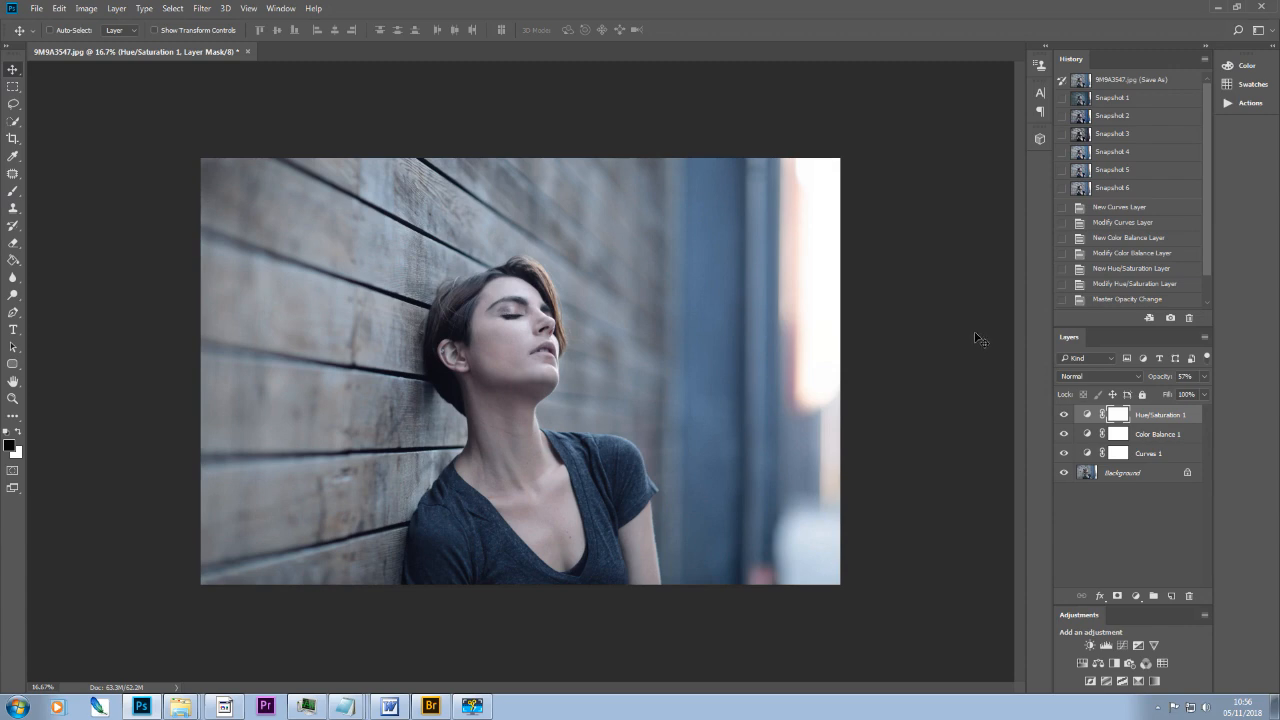
{"action": "left_click", "coordinate": [1105, 80]}
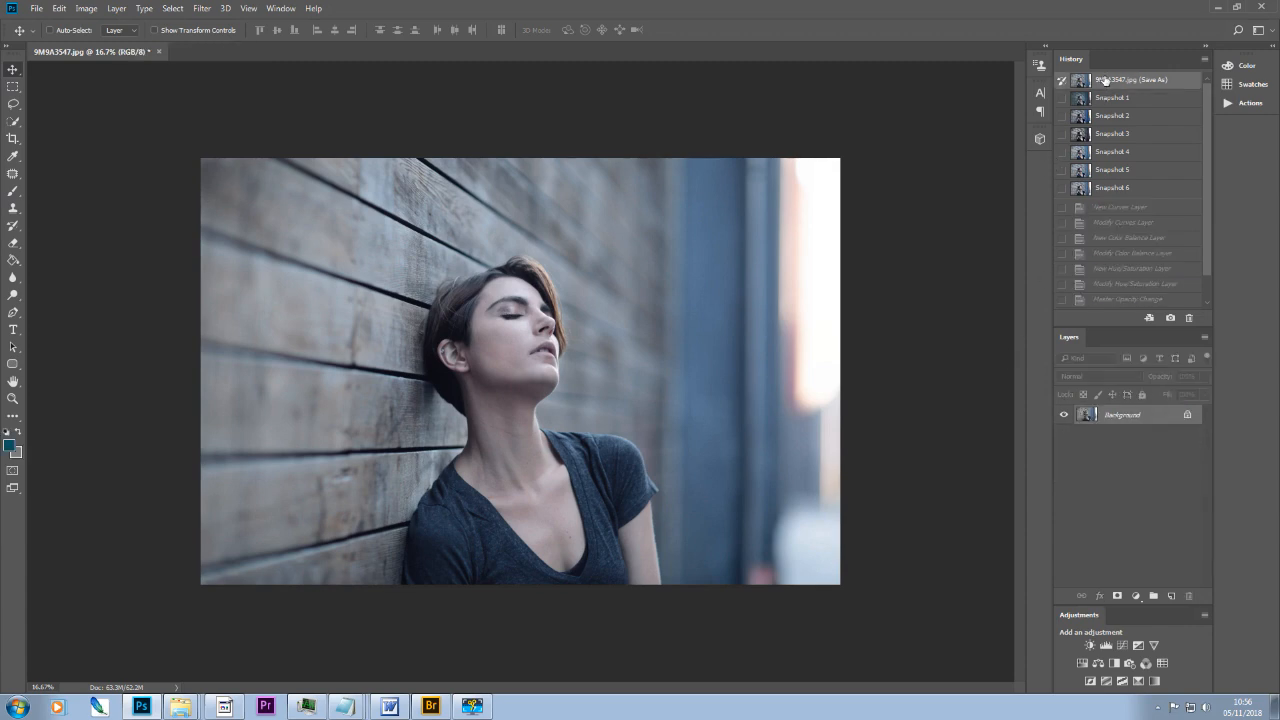
{"action": "left_click", "coordinate": [1110, 188]}
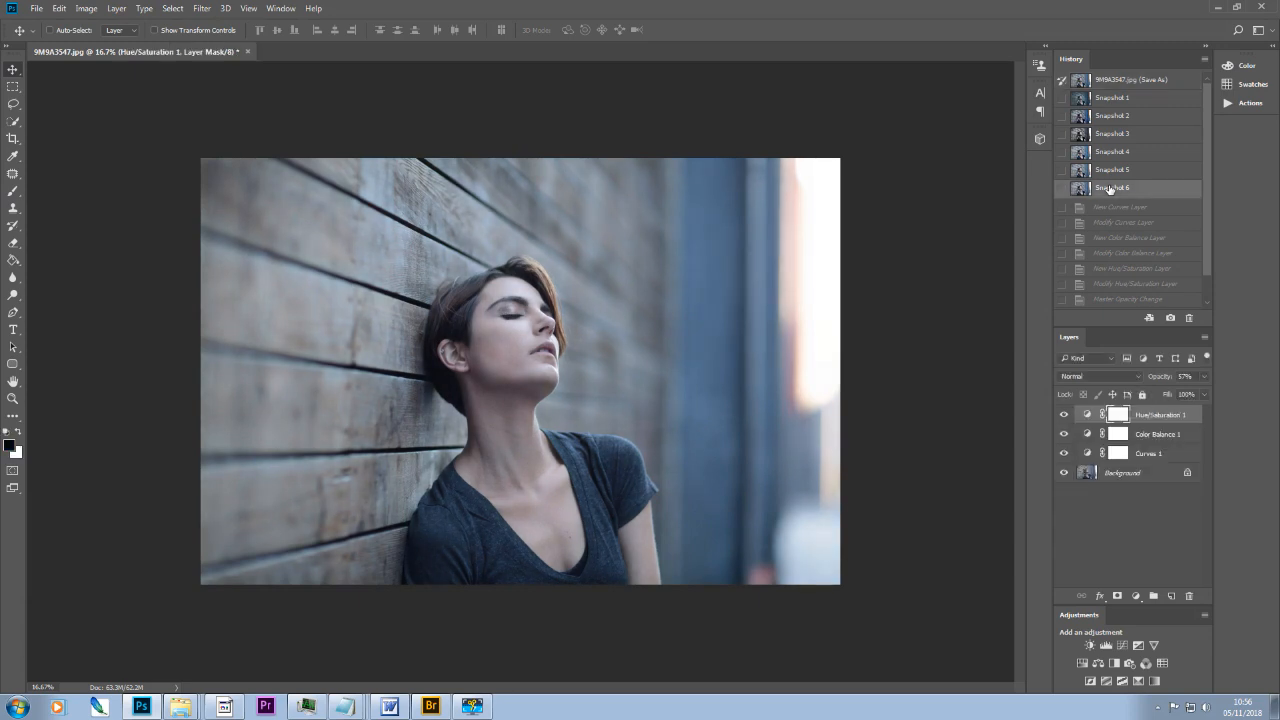
{"action": "left_click", "coordinate": [1104, 82]}
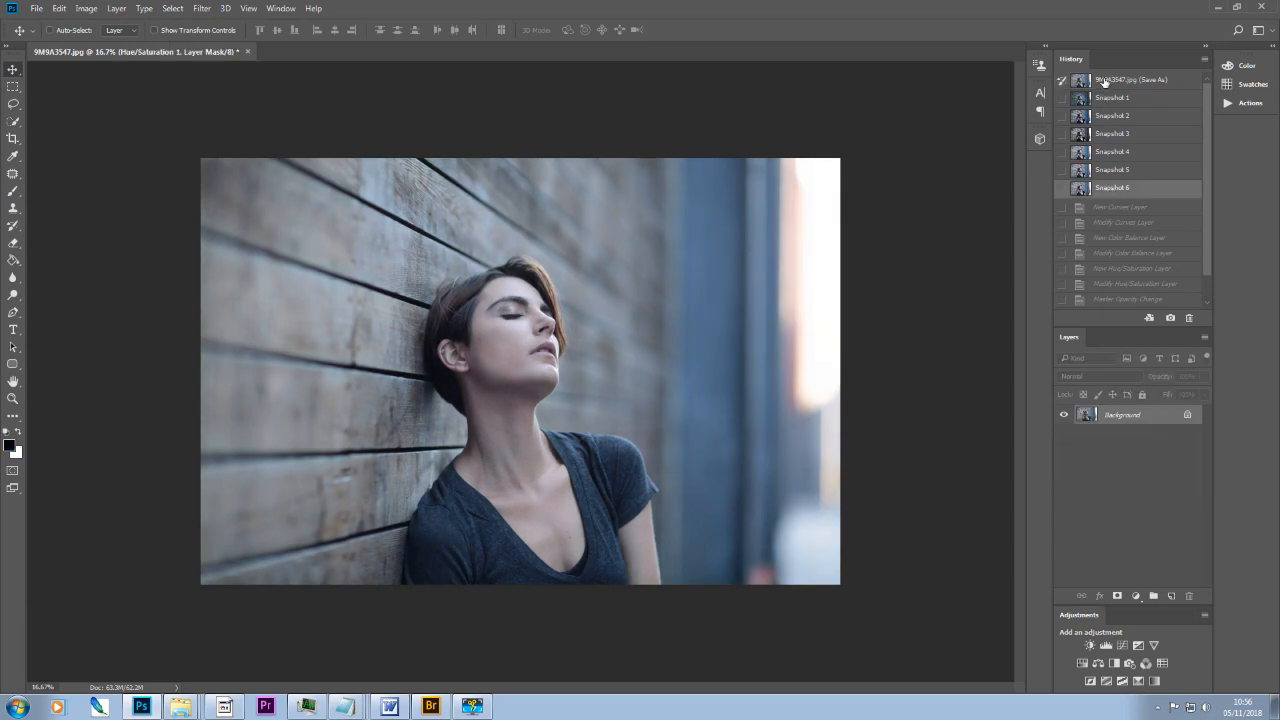
{"action": "left_click", "coordinate": [1104, 190]}
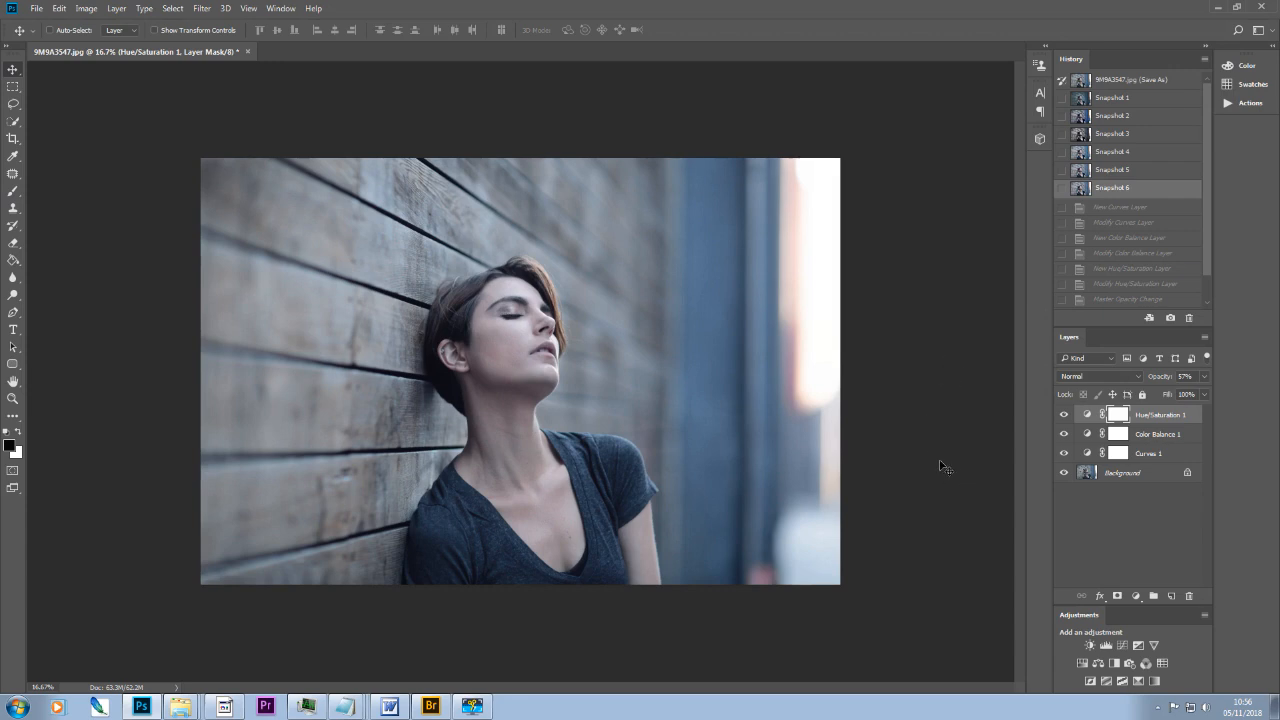
Step: Compare the different colour grades stored in Snapshots 2 to 6, finishing on Snapshot 3
{"action": "left_click", "coordinate": [1114, 137]}
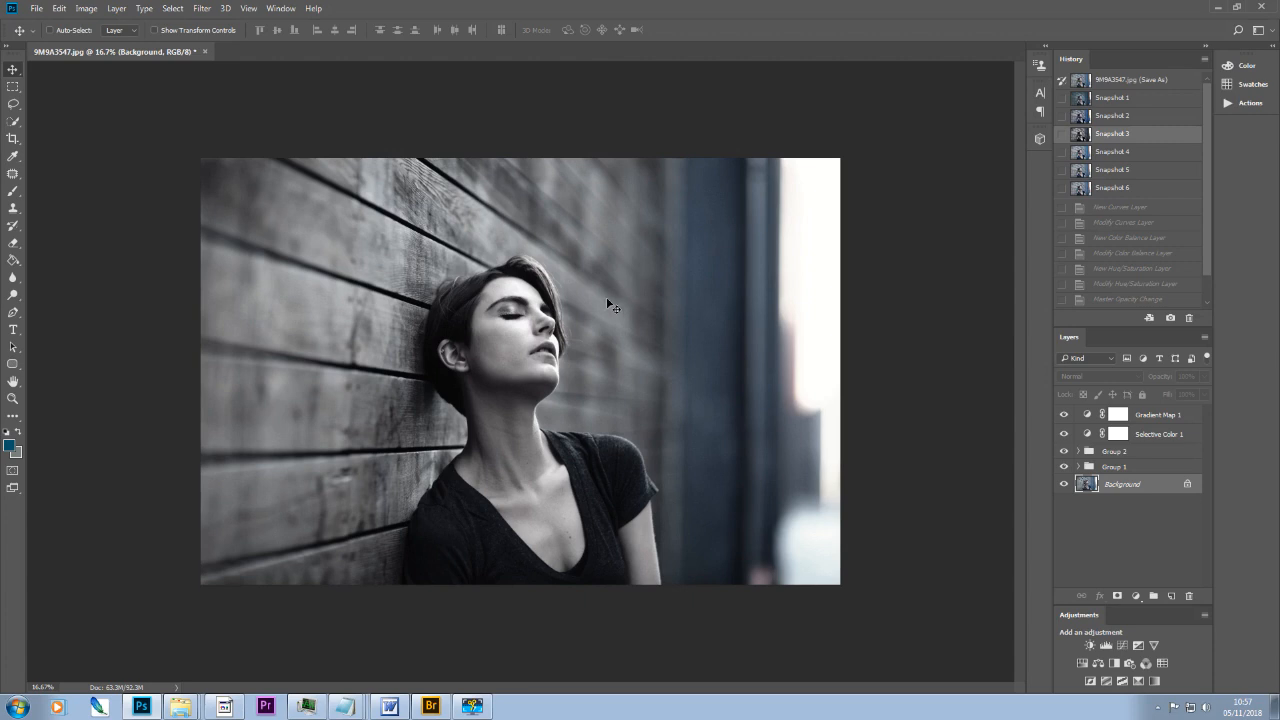
{"action": "left_click", "coordinate": [1113, 117]}
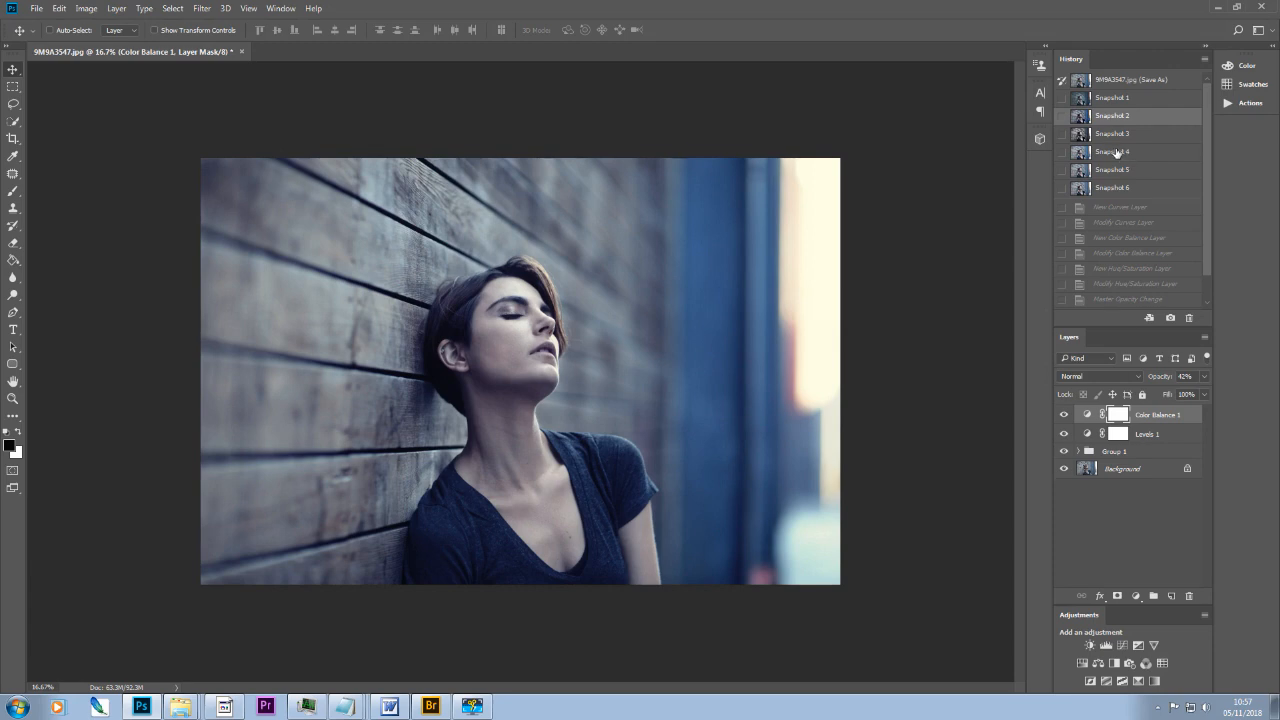
{"action": "left_click", "coordinate": [1117, 152]}
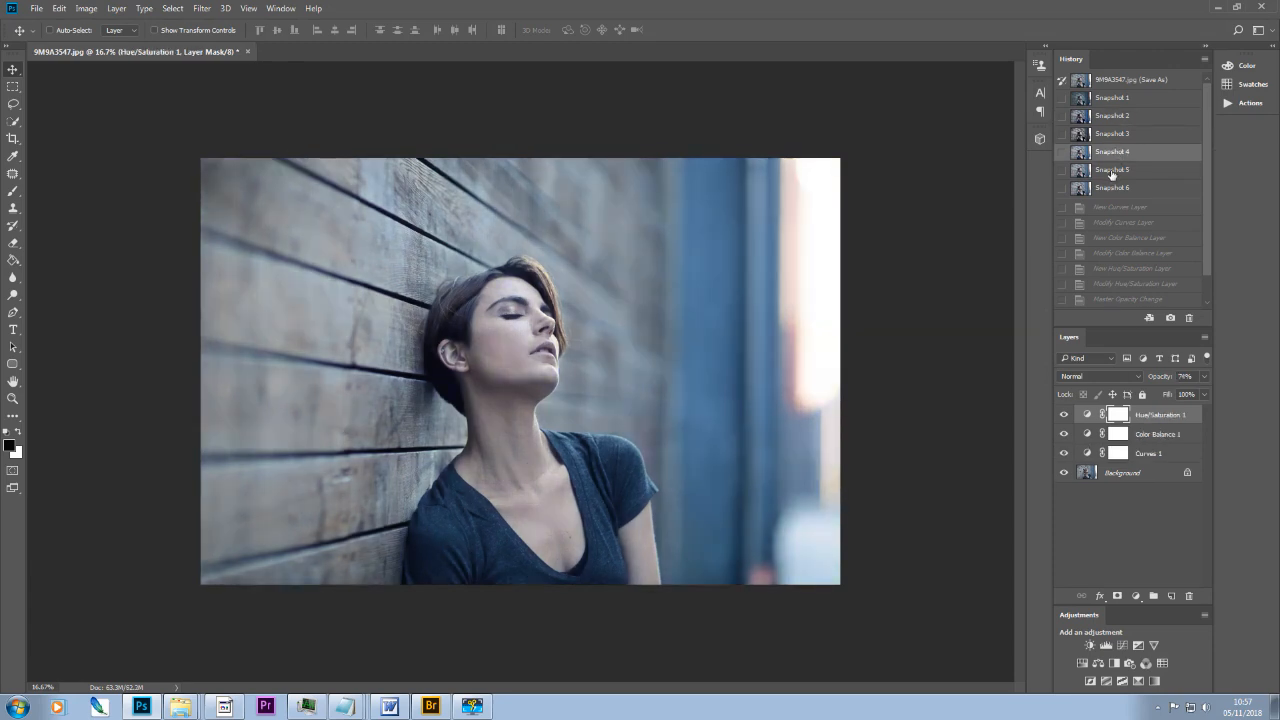
{"action": "left_click", "coordinate": [1112, 172]}
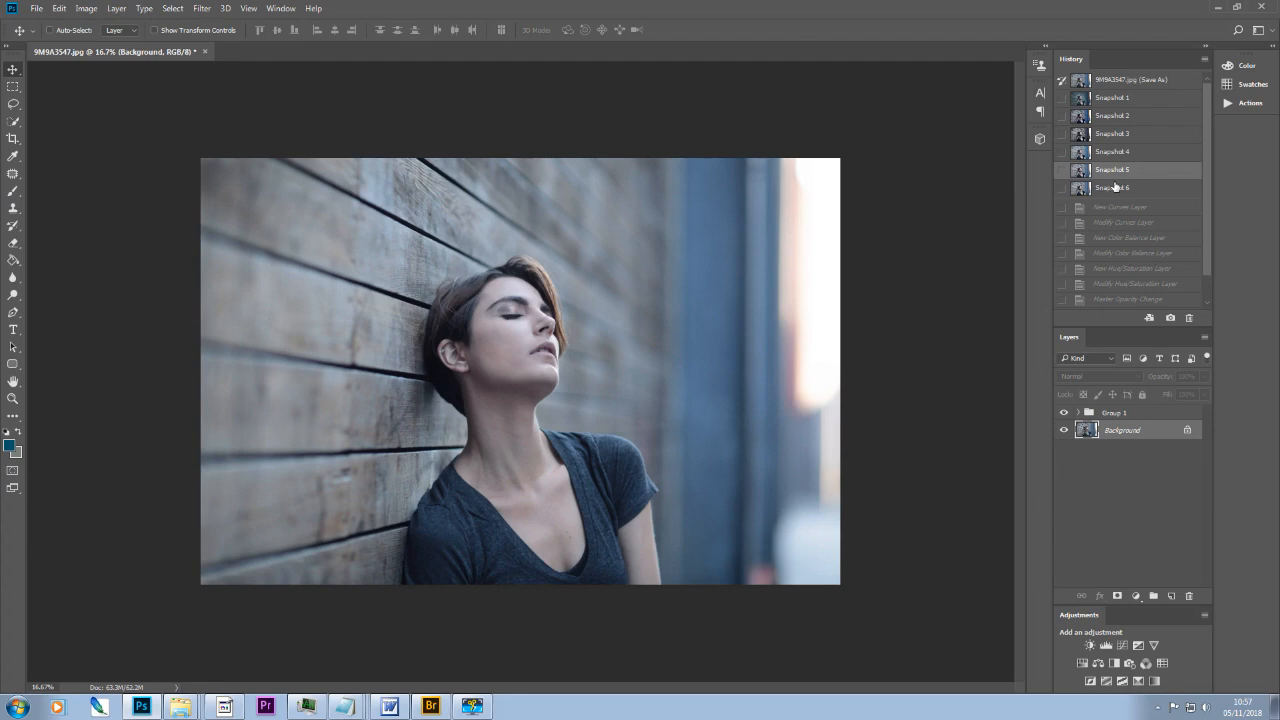
{"action": "left_click", "coordinate": [1113, 188]}
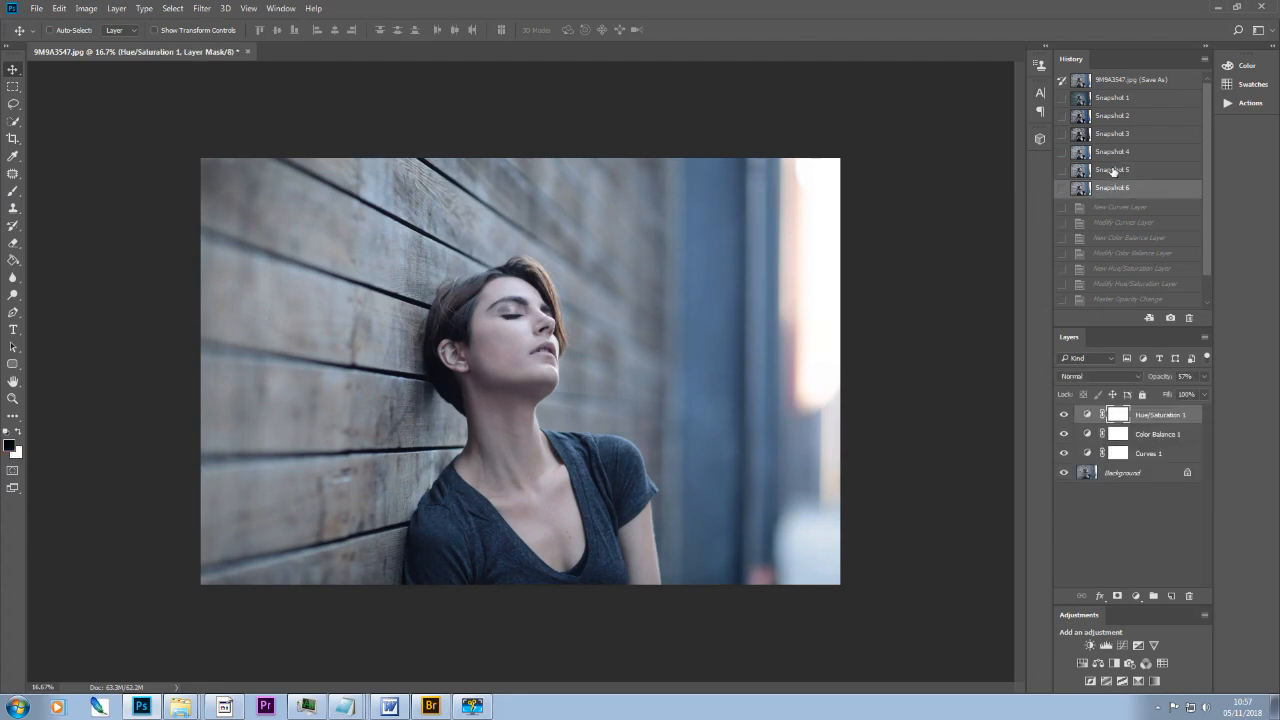
{"action": "left_click", "coordinate": [1113, 171]}
{"action": "left_click", "coordinate": [1114, 189]}
{"action": "left_click", "coordinate": [1121, 136]}
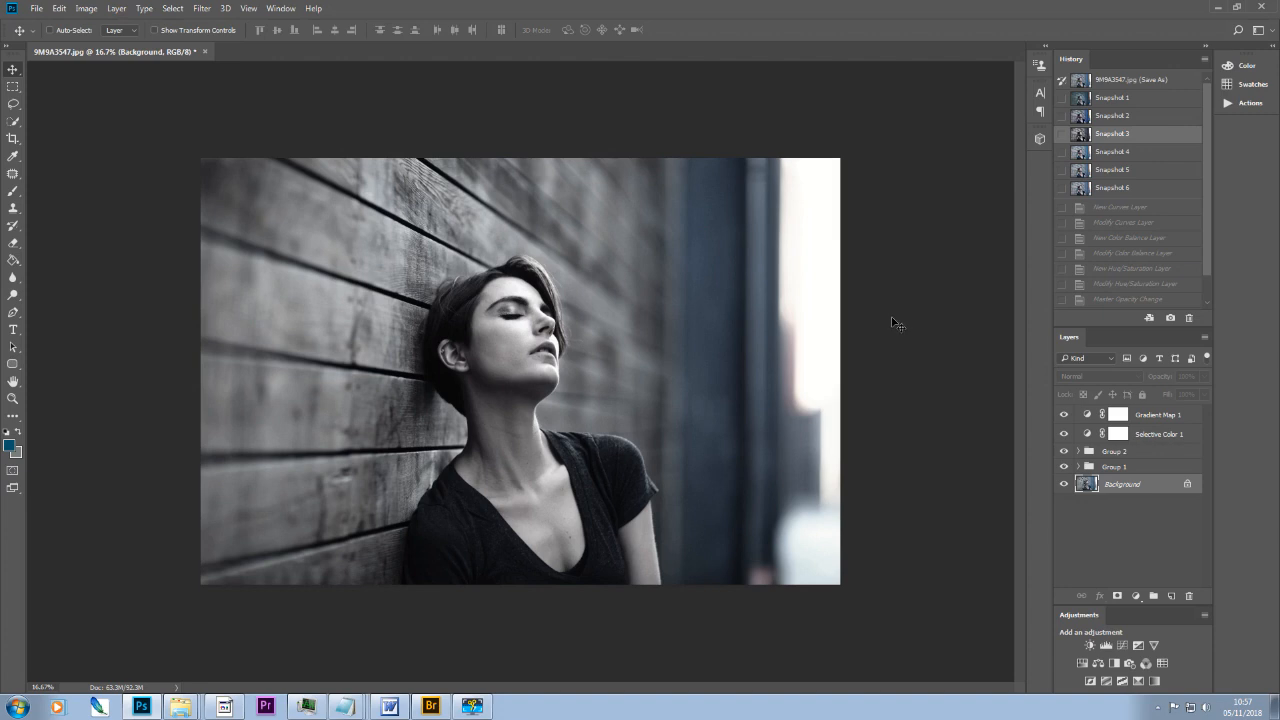
Step: Add a Curves layer above Gradient Map 1, raising the Blue channel's black point and lowering its white point slightly
{"action": "left_click", "coordinate": [1168, 418]}
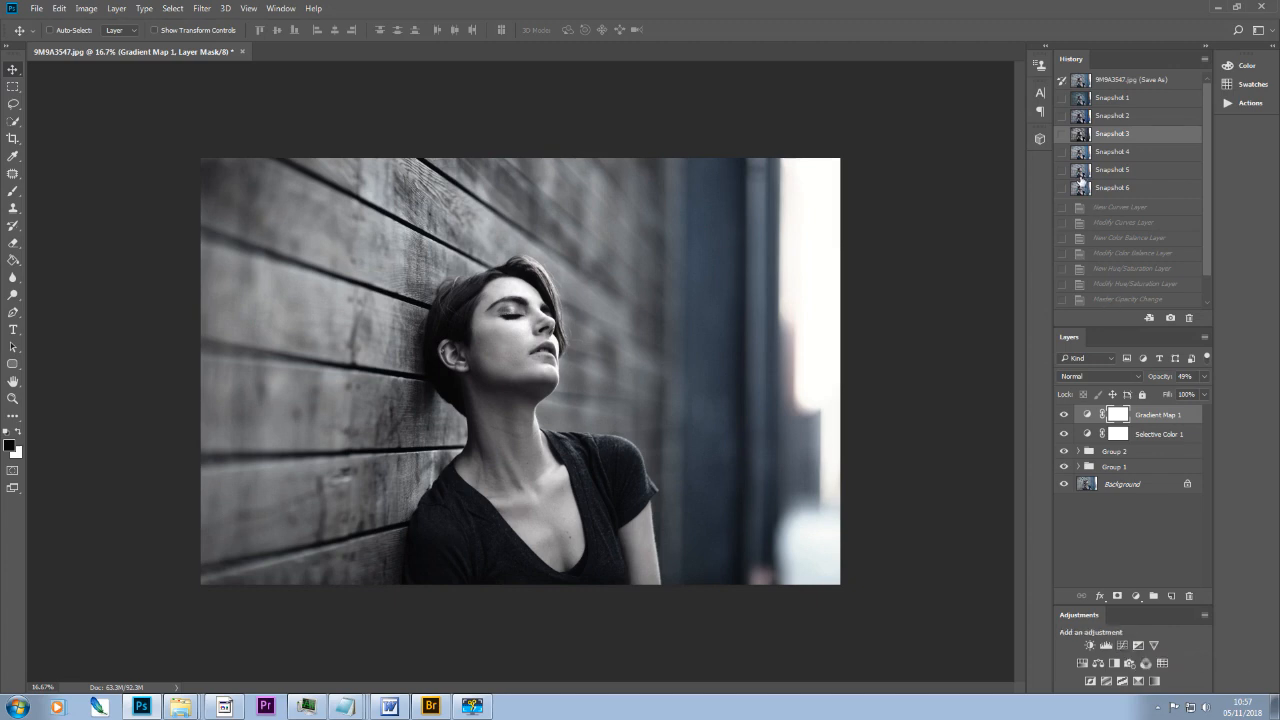
{"action": "left_click", "coordinate": [1124, 645]}
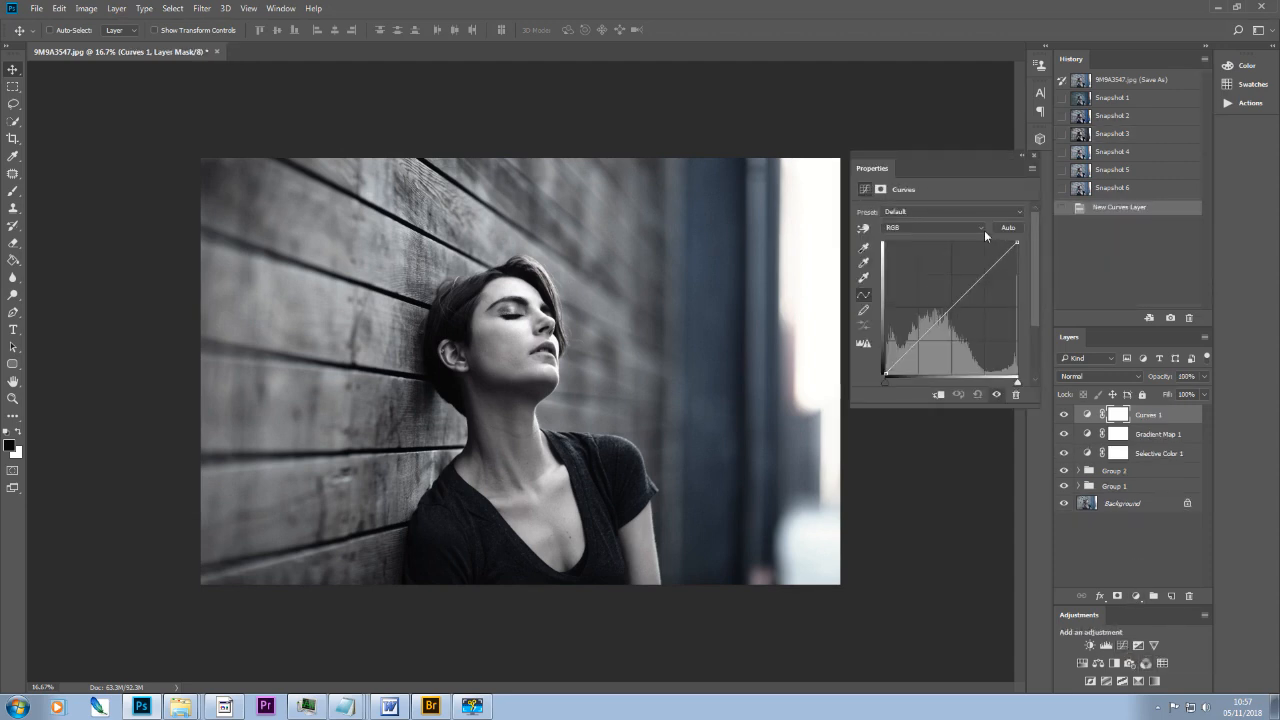
{"action": "left_click", "coordinate": [981, 229]}
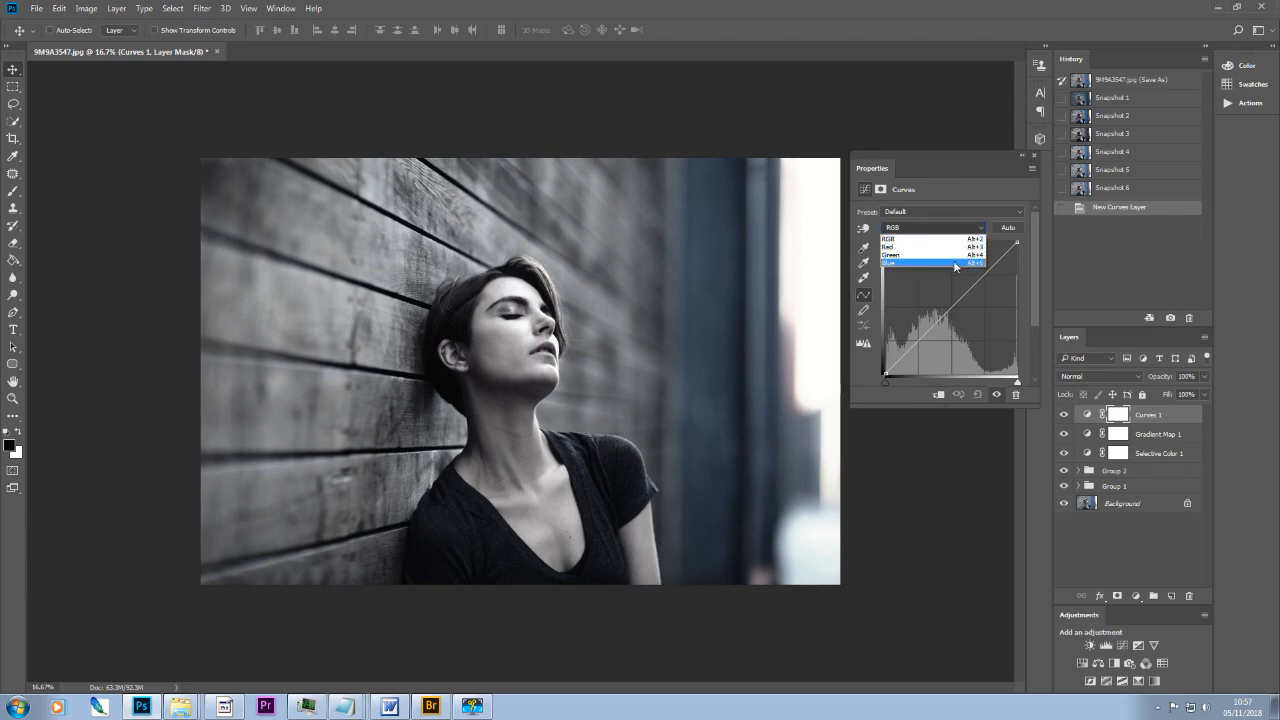
{"action": "left_click", "coordinate": [953, 261]}
{"action": "left_click_drag", "start_coordinate": [885, 373], "coordinate": [882, 365]}
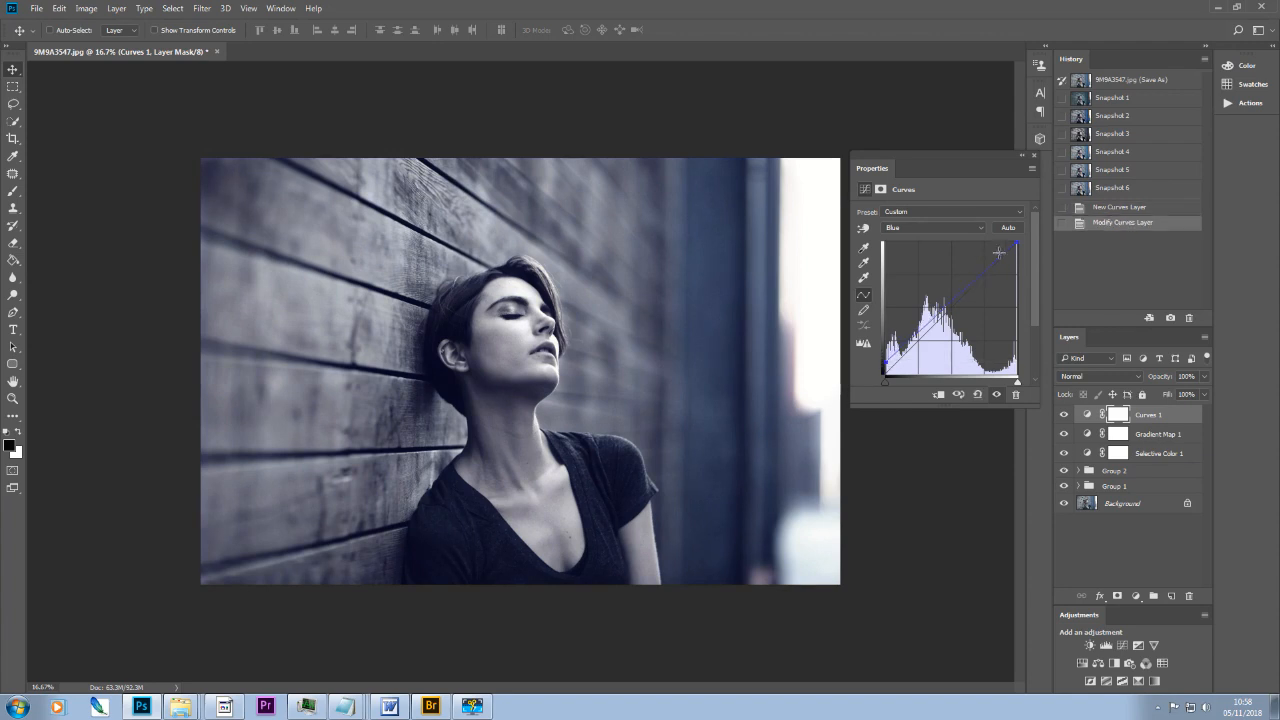
{"action": "left_click_drag", "start_coordinate": [1017, 244], "coordinate": [1017, 250]}
Step: Add a Brightness/Contrast adjustment layer with brightness -5 and contrast 11
{"action": "left_click", "coordinate": [1089, 645]}
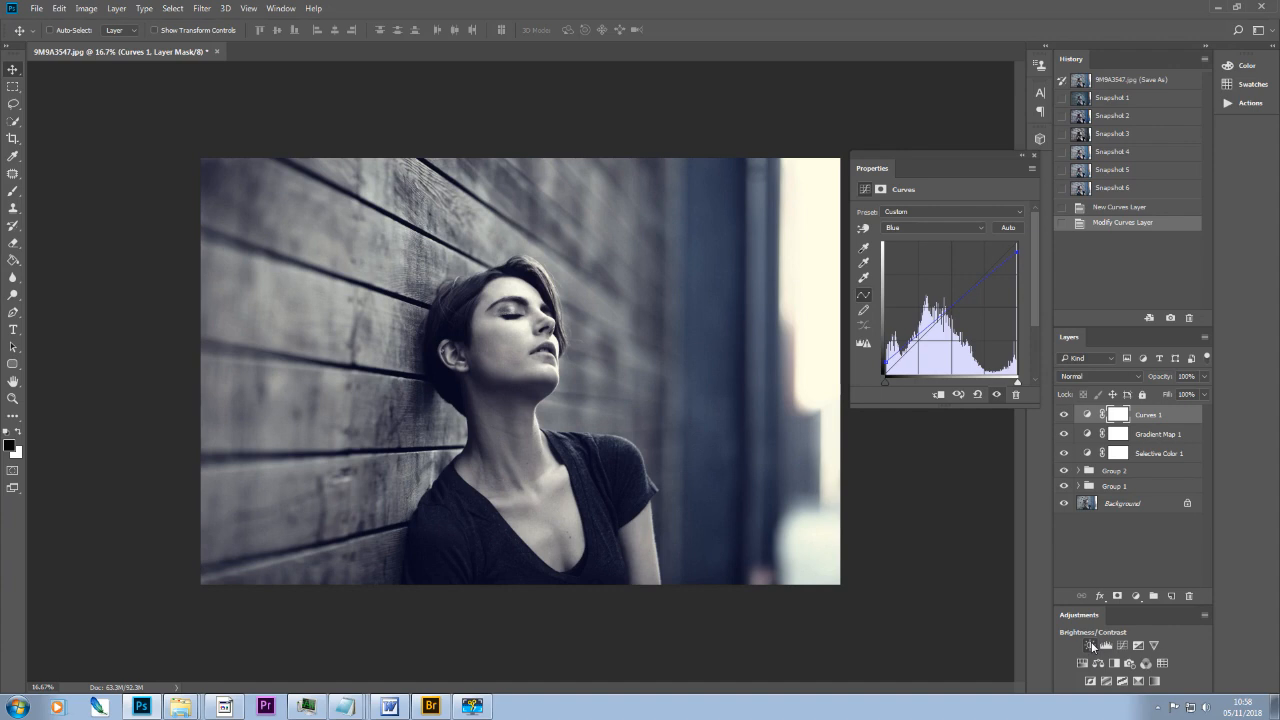
{"action": "left_click_drag", "start_coordinate": [939, 246], "coordinate": [949, 273]}
{"action": "left_click", "coordinate": [940, 271]}
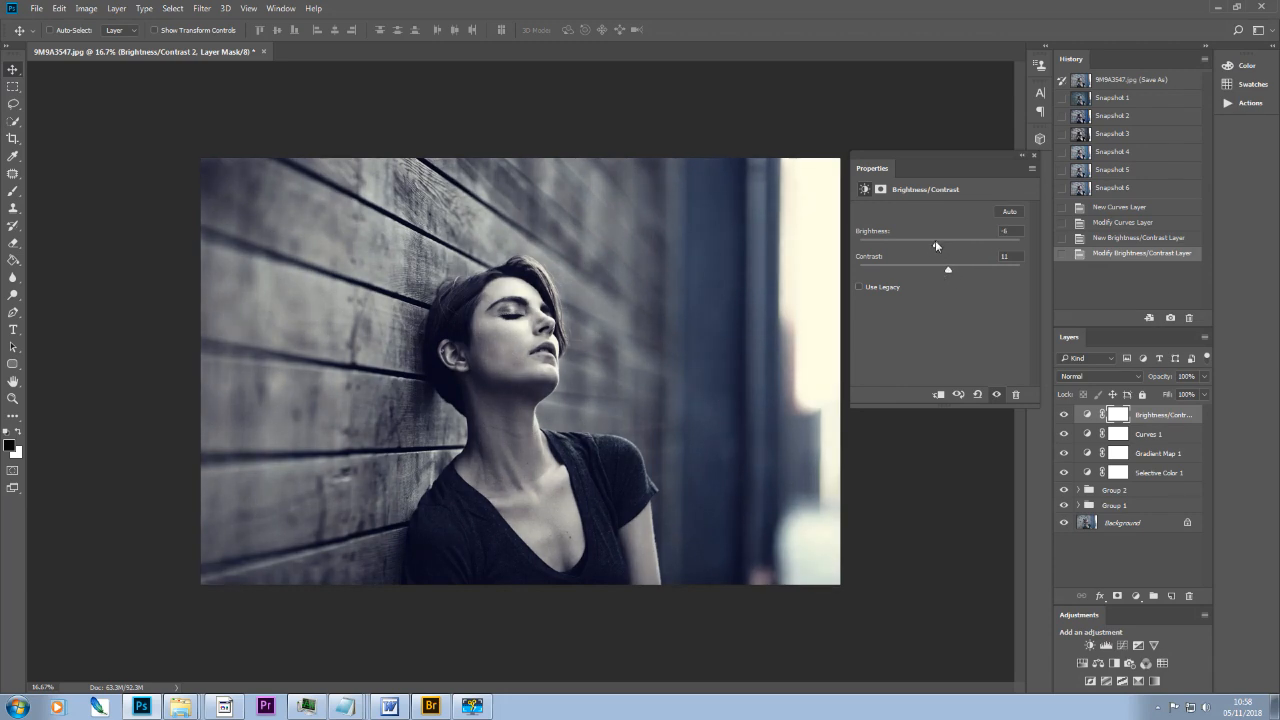
{"action": "left_click_drag", "start_coordinate": [937, 246], "coordinate": [936, 246]}
Step: Store the blue-toned grade as a new history snapshot and compare it with the original image state
{"action": "left_click", "coordinate": [1171, 319]}
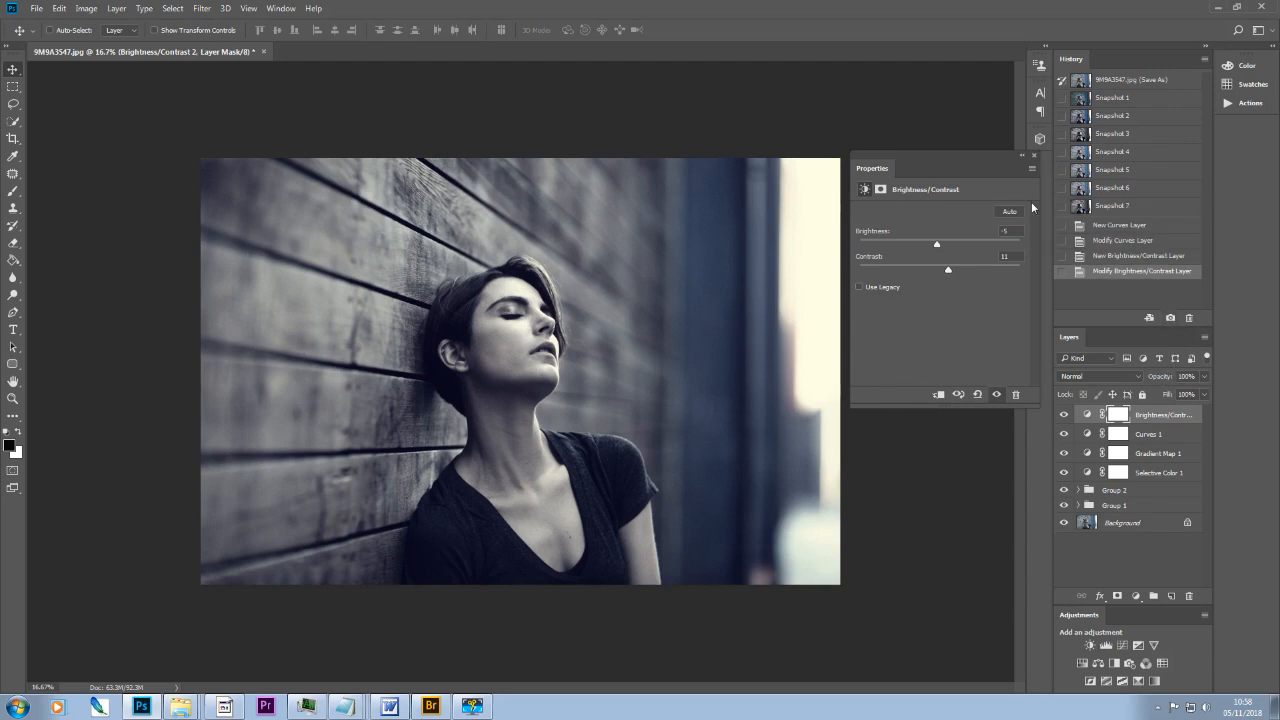
{"action": "left_click", "coordinate": [1033, 154]}
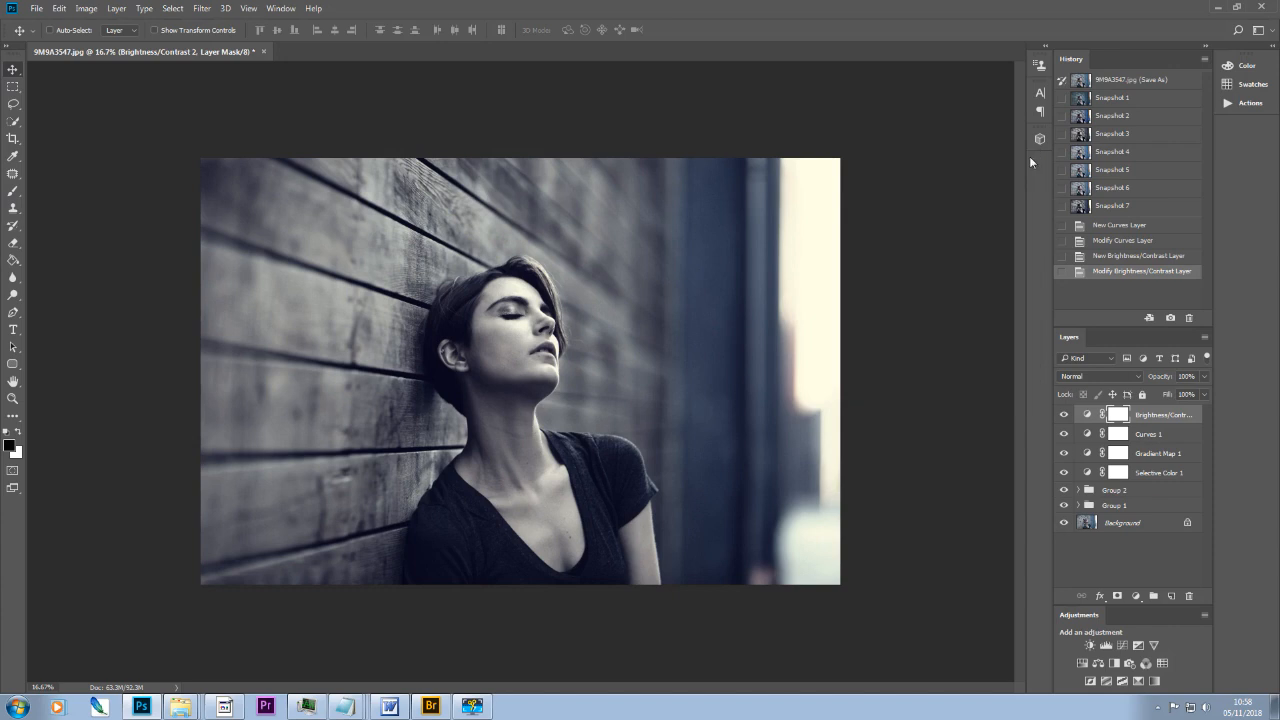
{"action": "left_click", "coordinate": [1111, 206]}
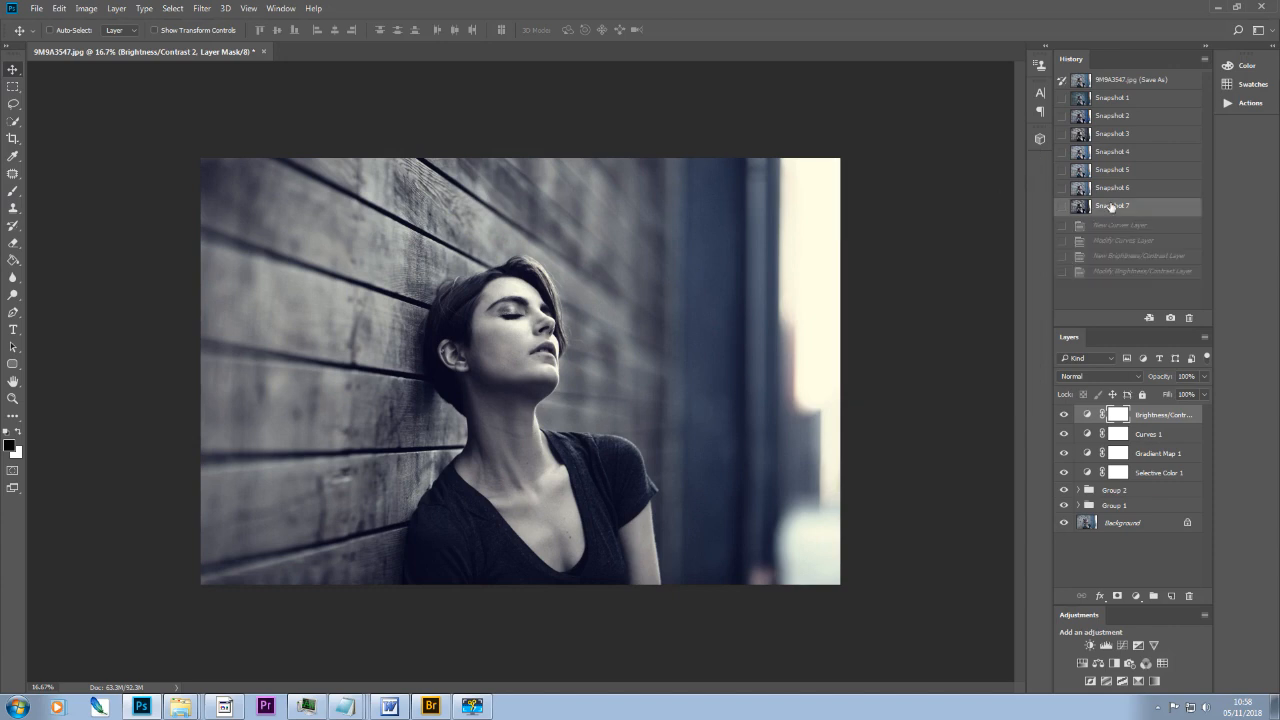
{"action": "left_click", "coordinate": [1115, 82]}
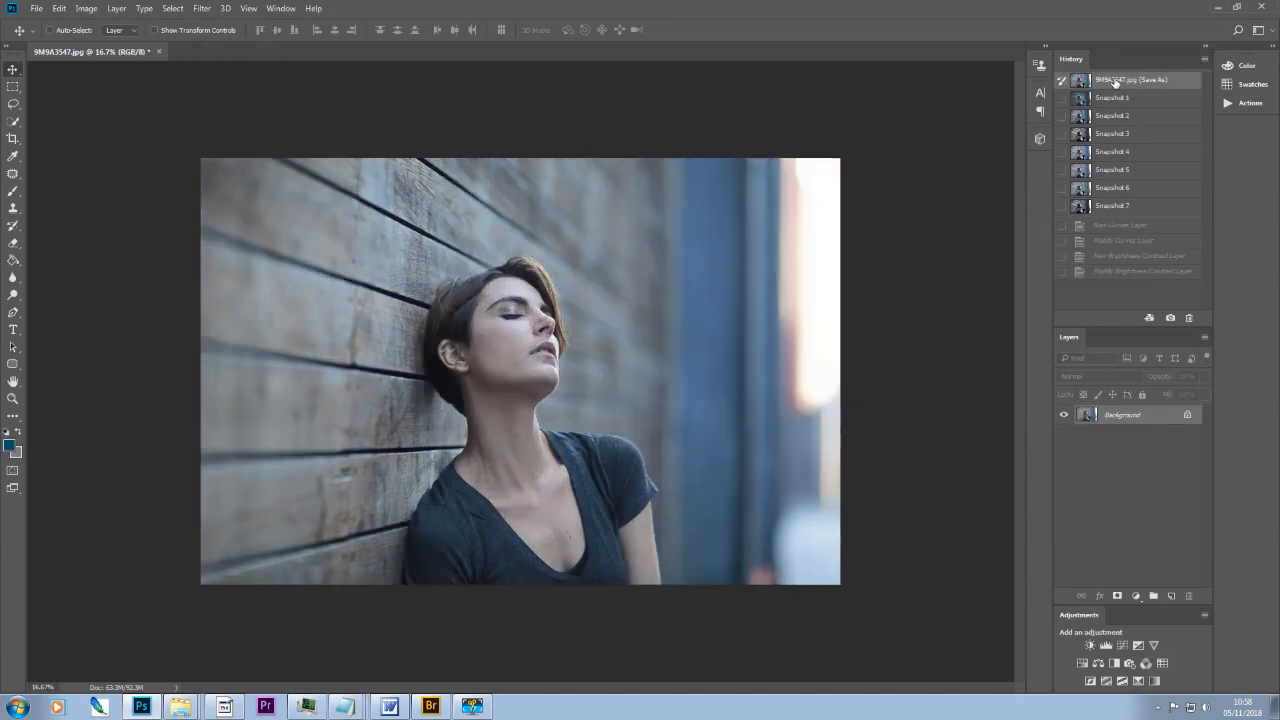
{"action": "left_click", "coordinate": [1110, 207]}
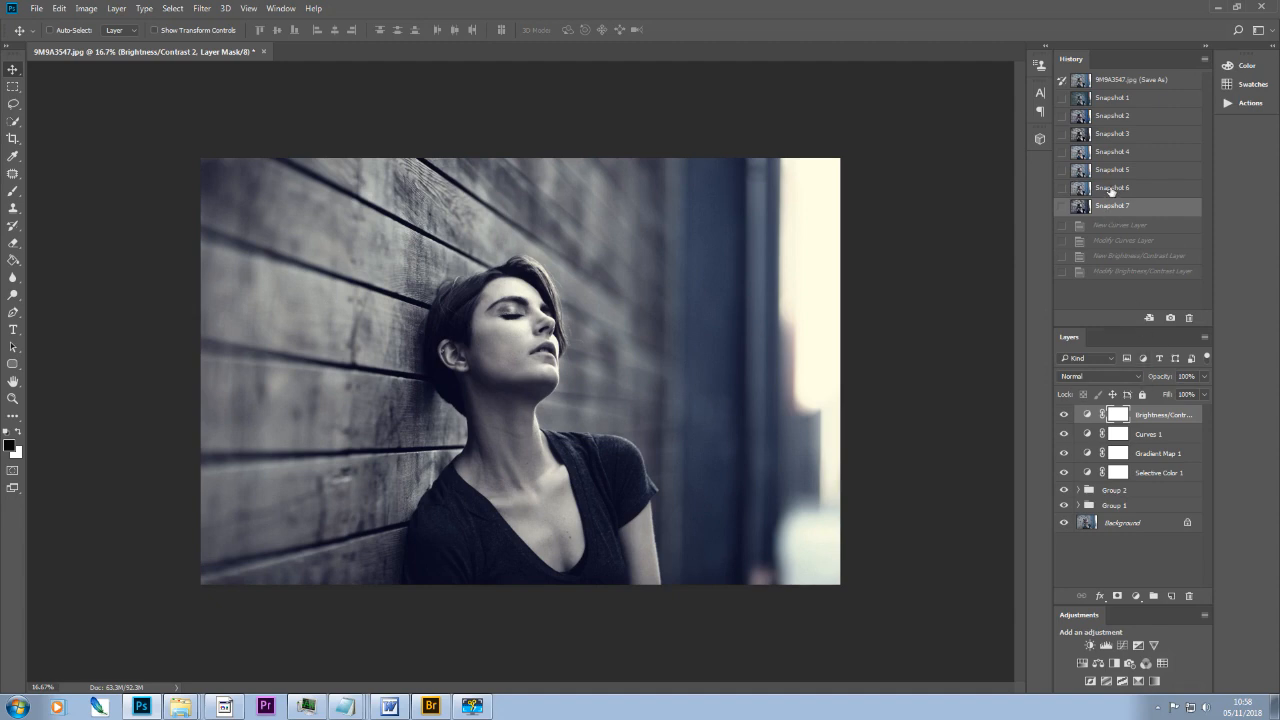
Step: Restore Snapshot 6 and set the opacity of the Hue/Saturation 1 layer to 61%
{"action": "left_click", "coordinate": [1112, 189]}
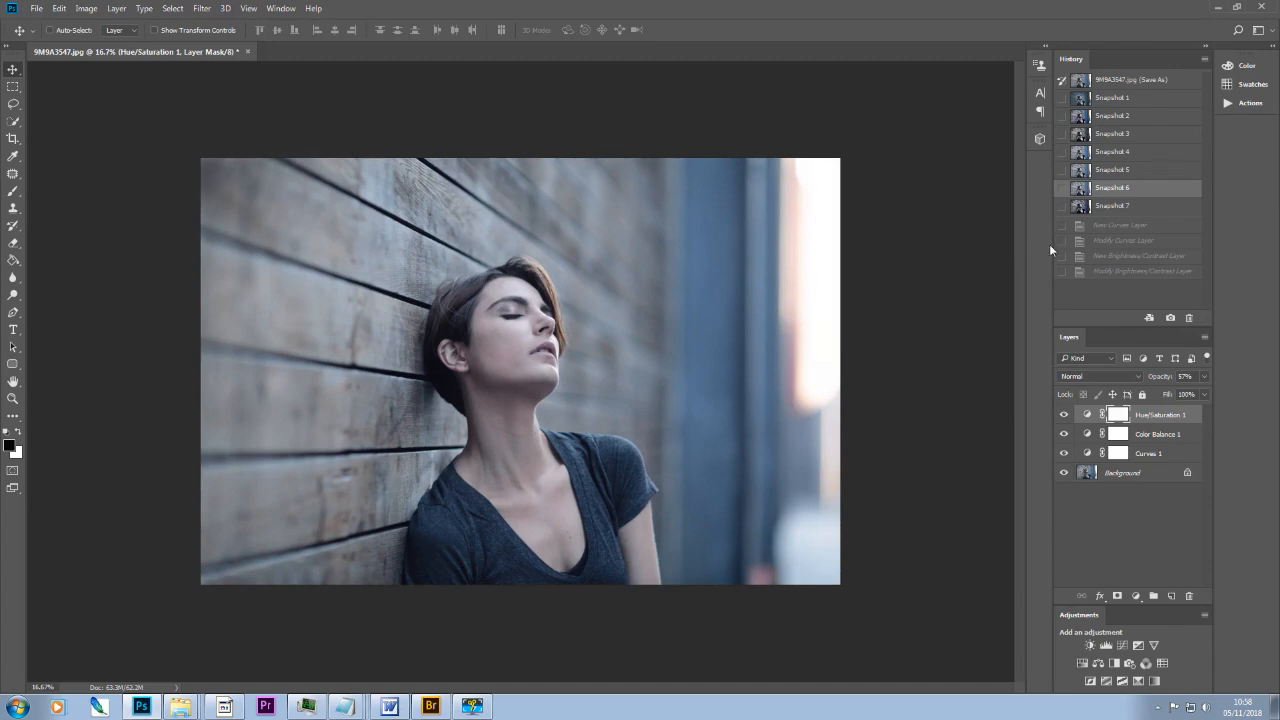
{"action": "left_click", "coordinate": [1150, 455]}
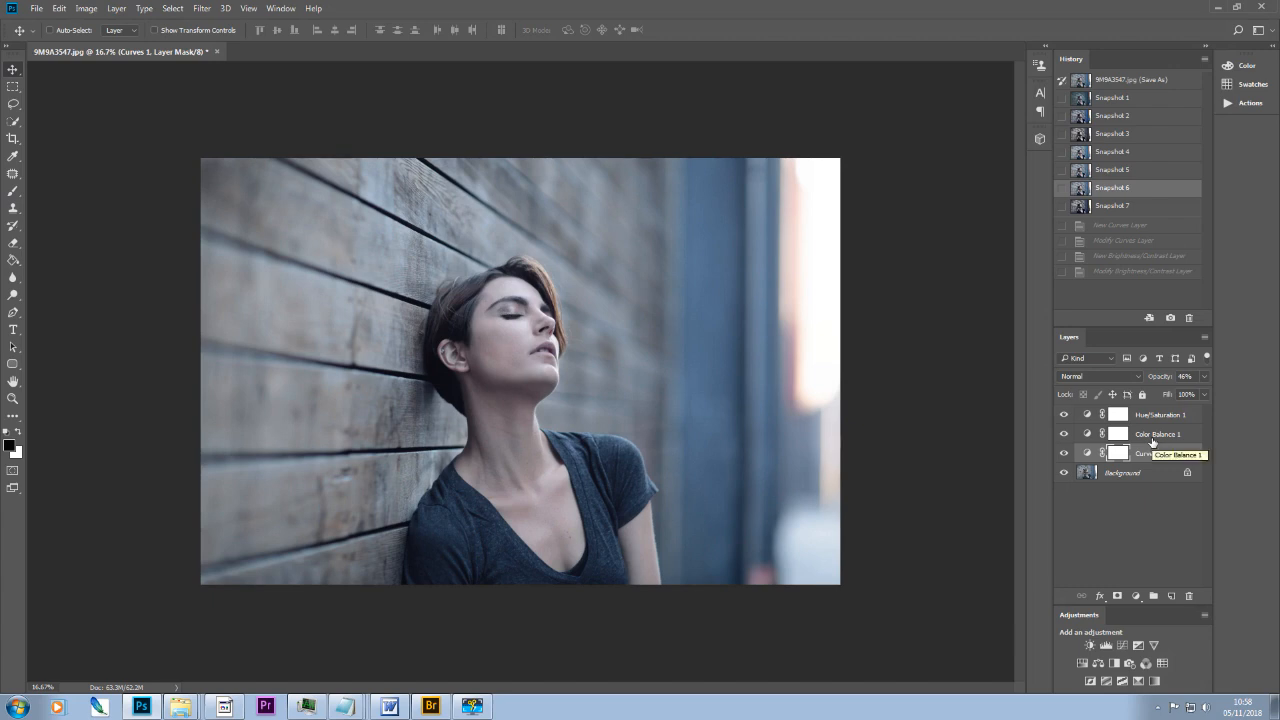
{"action": "left_click", "coordinate": [1165, 434]}
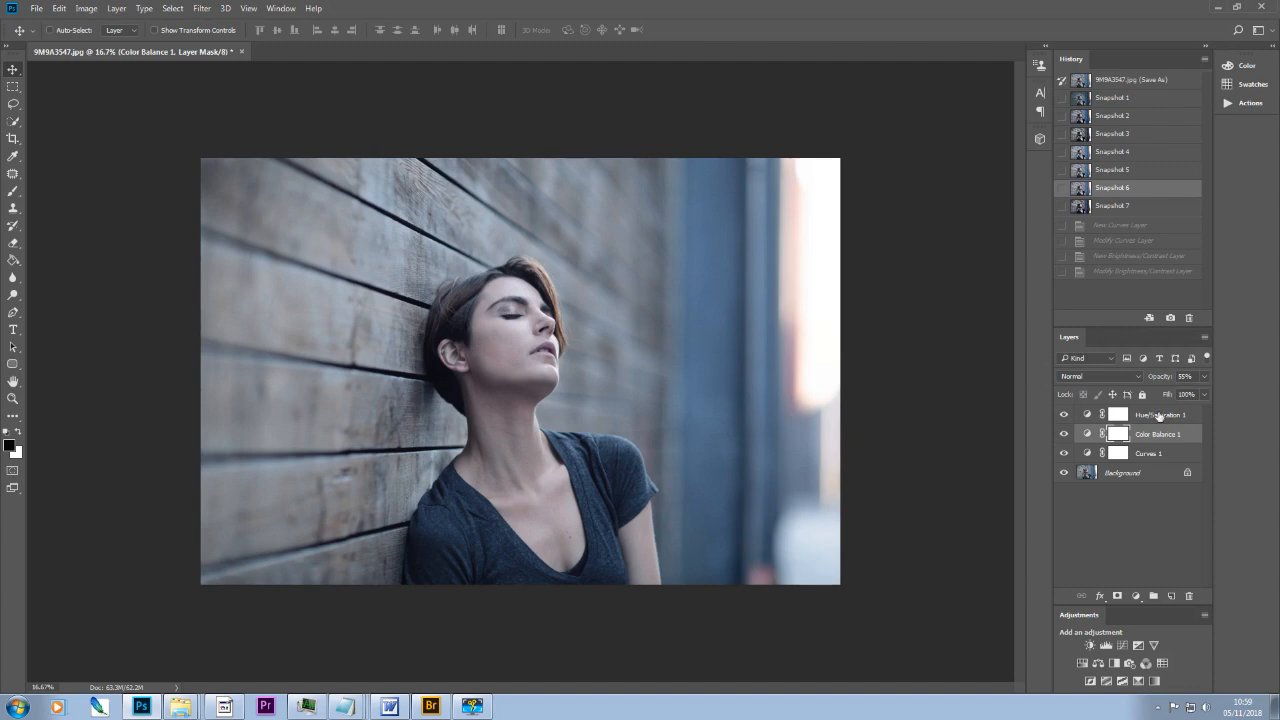
{"action": "left_click", "coordinate": [1160, 415]}
{"action": "left_click", "coordinate": [1205, 376]}
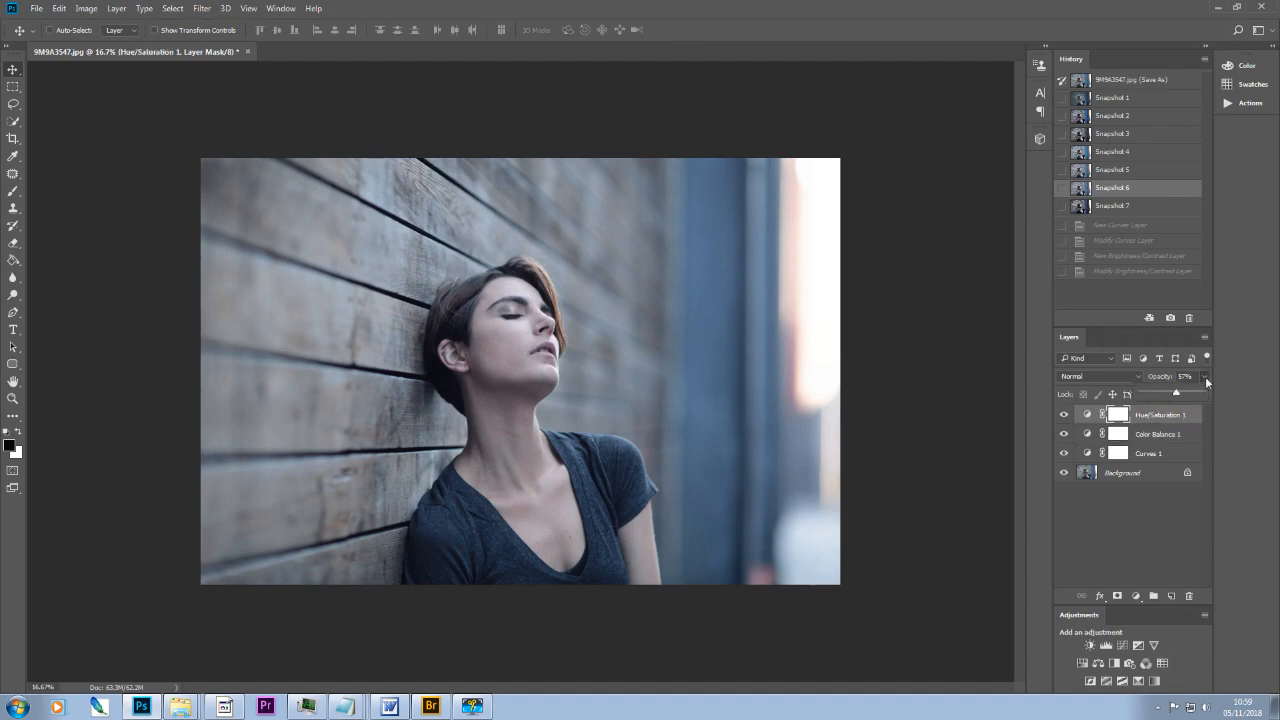
{"action": "left_click_drag", "start_coordinate": [1176, 394], "coordinate": [1171, 394]}
Step: Group the Curves 1, Color Balance 1 and Hue/Saturation 1 layers
{"action": "left_click", "coordinate": [1143, 455]}
{"action": "left_click", "coordinate": [1143, 455]}
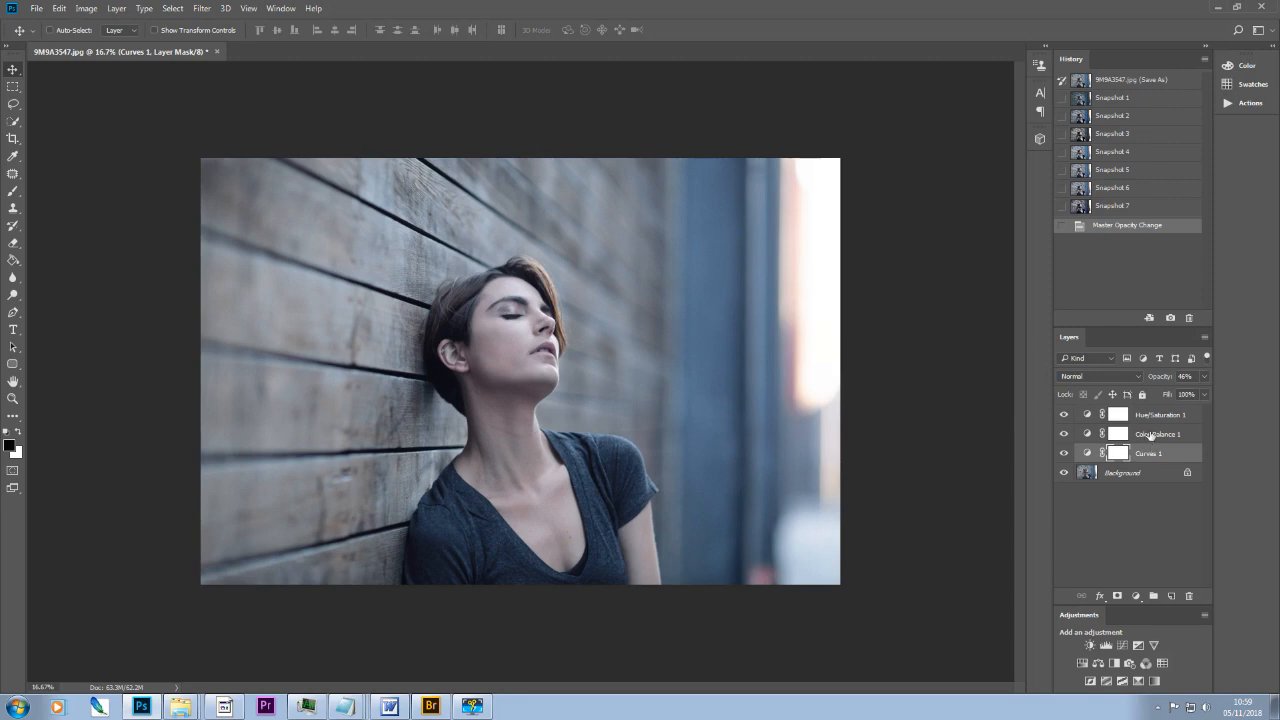
{"action": "left_click", "coordinate": [1149, 436], "text": "shift"}
{"action": "left_click", "coordinate": [1150, 418], "text": "shift"}
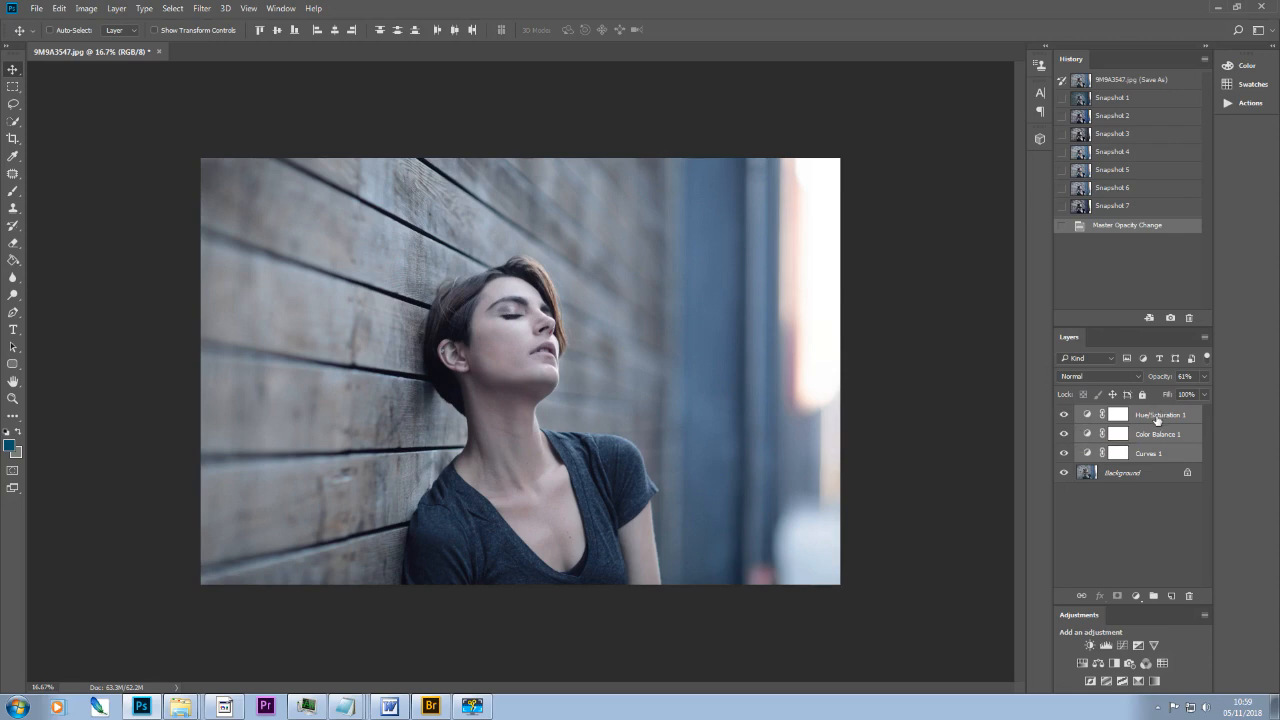
{"action": "key", "text": "ctrl+g"}
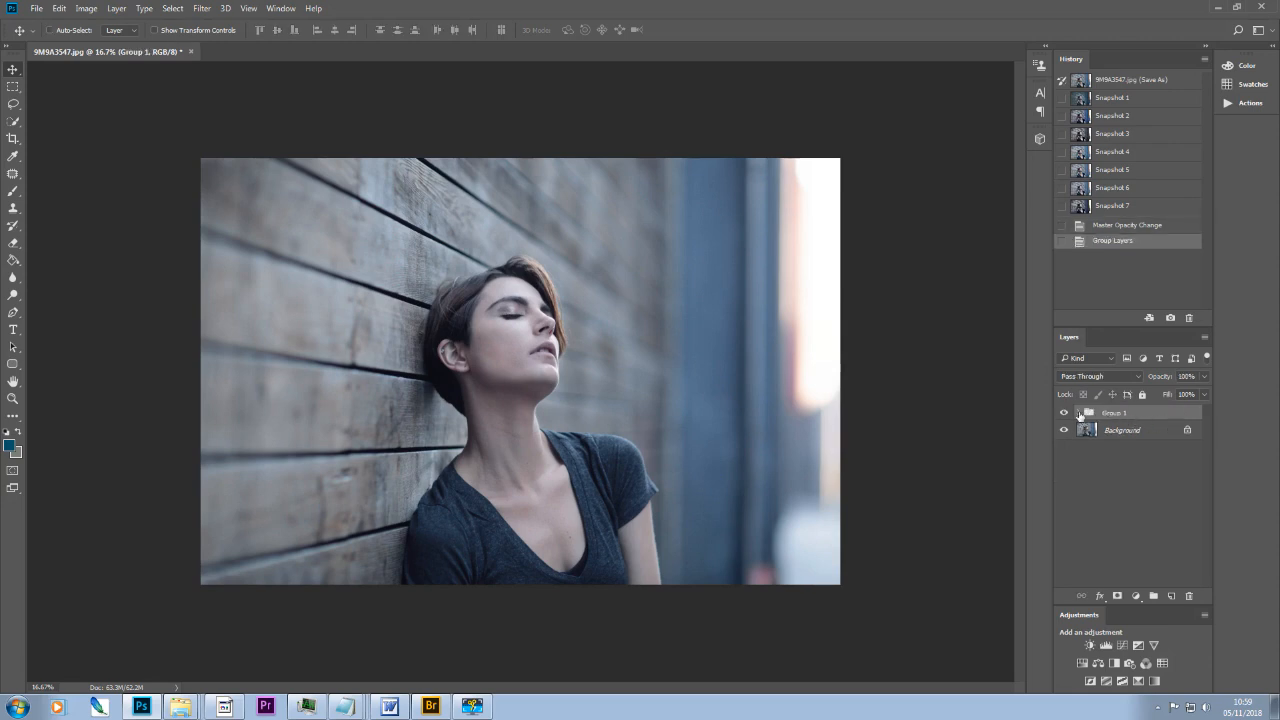
Step: Reduce the opacity of the adjustment layer group to soften the whole grade, finishing with the Background layer selected
{"action": "left_click", "coordinate": [1206, 377]}
{"action": "left_click_drag", "start_coordinate": [1205, 394], "coordinate": [1201, 395]}
{"action": "mouse_move", "coordinate": [1180, 391]}
{"action": "left_mouse_down"}
{"action": "mouse_move", "coordinate": [1206, 394]}
{"action": "mouse_move", "coordinate": [1143, 400]}
{"action": "mouse_move", "coordinate": [1190, 396]}
{"action": "left_mouse_up"}
{"action": "left_click_drag", "start_coordinate": [1133, 396], "coordinate": [1176, 397]}
{"action": "left_click_drag", "start_coordinate": [1185, 395], "coordinate": [1177, 393]}
{"action": "left_click_drag", "start_coordinate": [1177, 396], "coordinate": [1177, 396]}
{"action": "left_click", "coordinate": [1115, 430]}
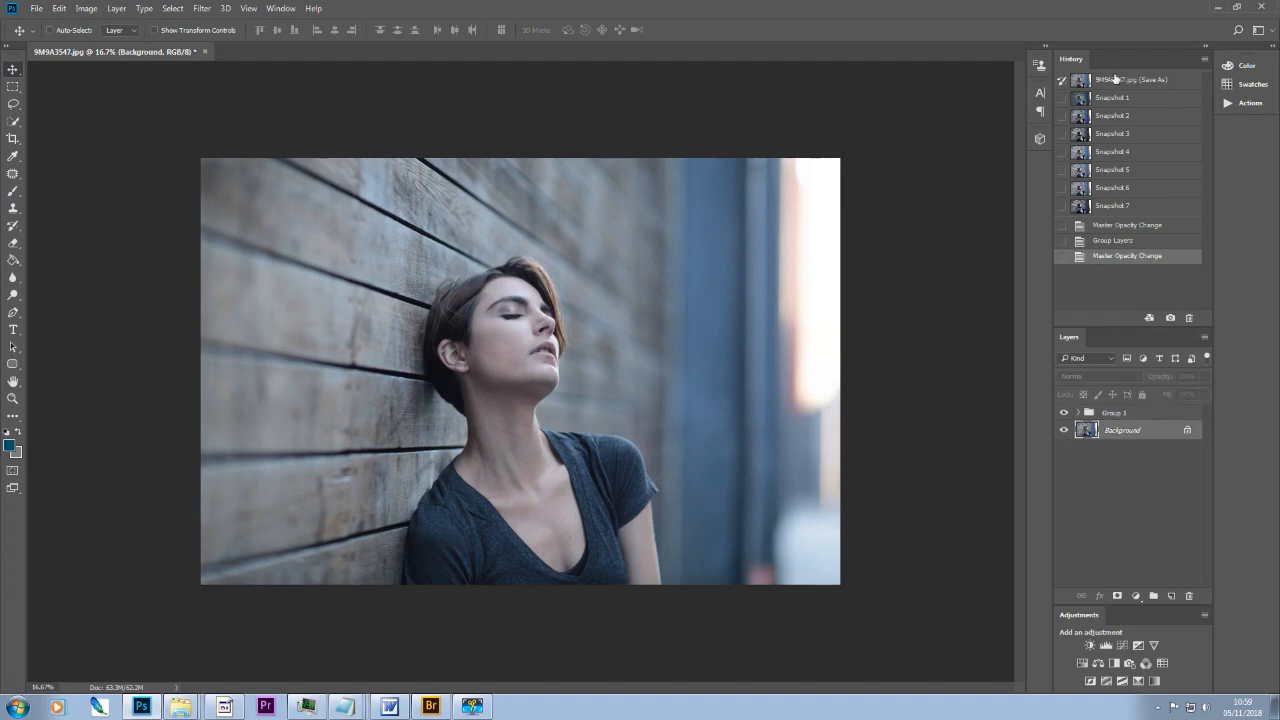
Step: Compare the original image state with the grade in Snapshot 4 and restore Snapshot 3
{"action": "left_click", "coordinate": [1115, 79]}
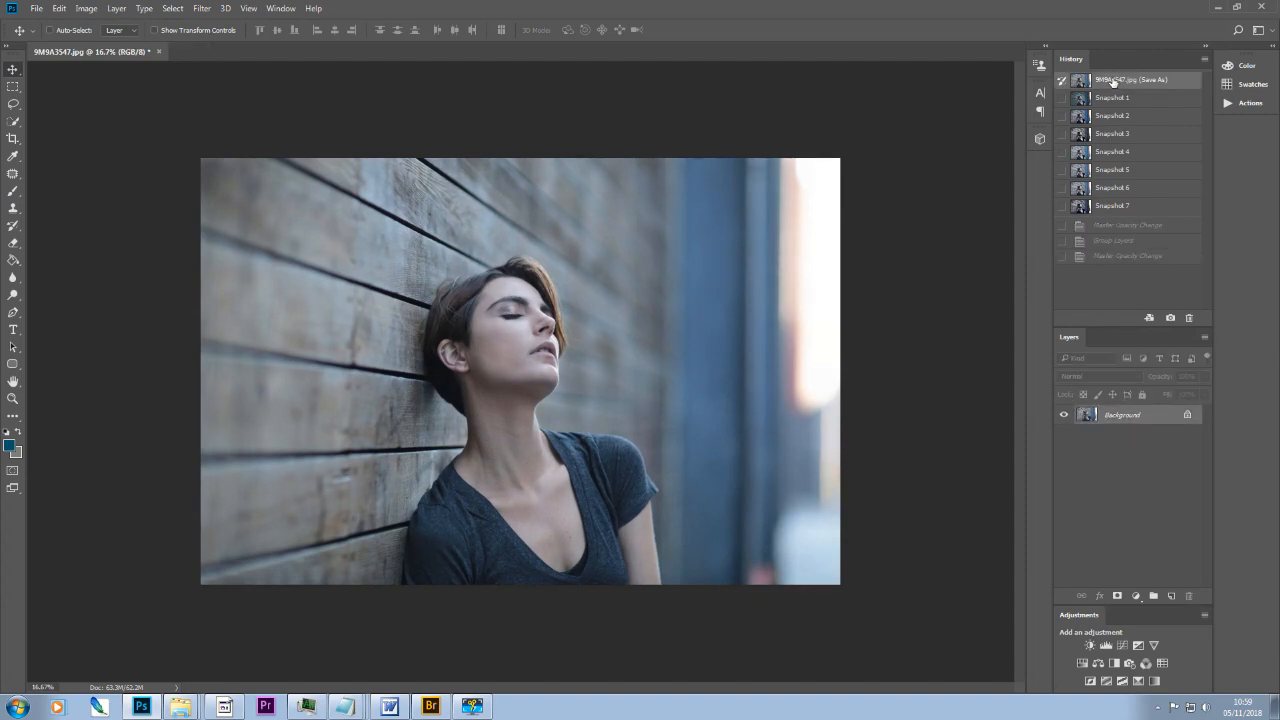
{"action": "left_click", "coordinate": [1107, 152]}
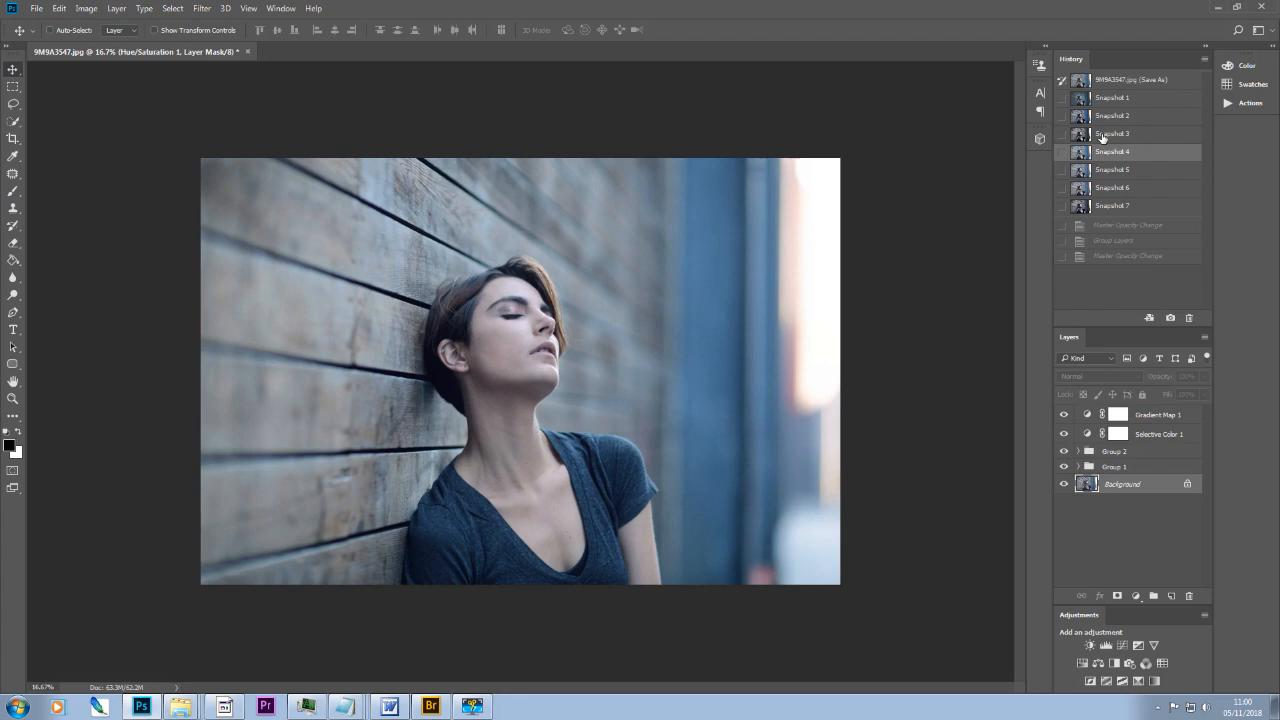
{"action": "left_click", "coordinate": [1103, 135]}
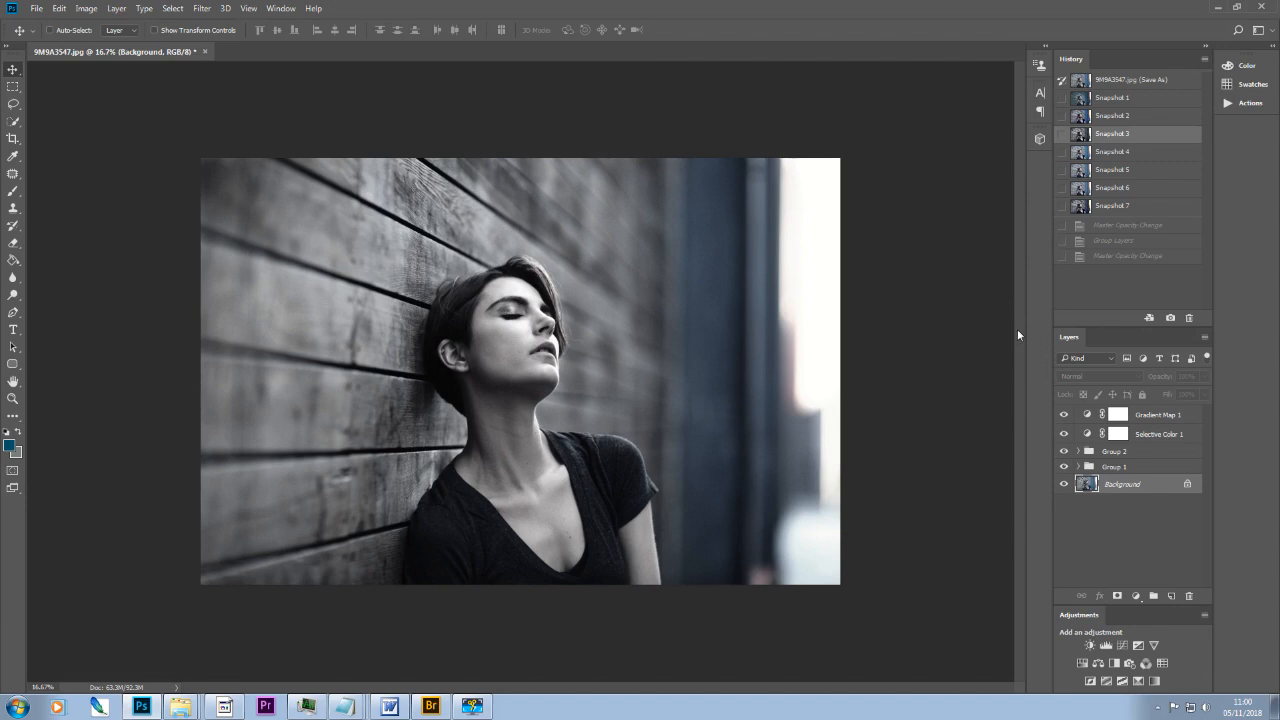
Step: Add a Curves layer above Gradient Map 1 and raise the Red channel's black point to warm the shadows
{"action": "left_click", "coordinate": [1150, 416]}
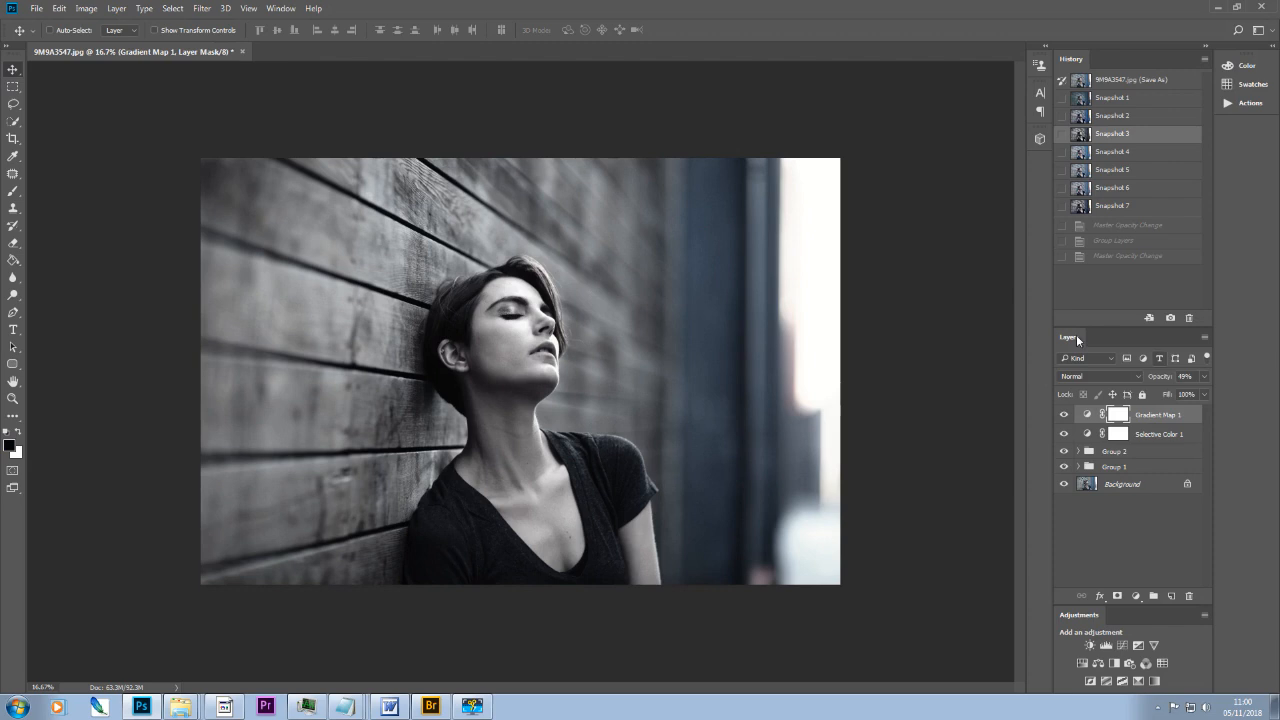
{"action": "left_click", "coordinate": [1121, 646]}
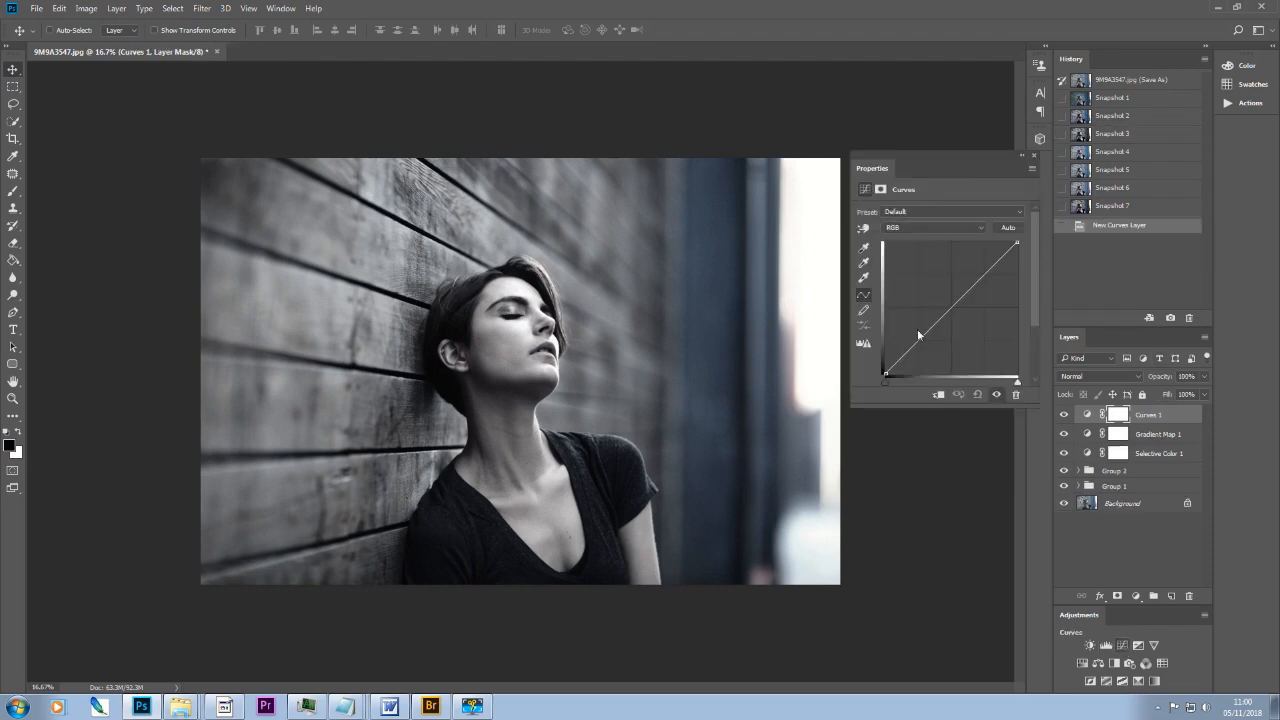
{"action": "left_click", "coordinate": [977, 227]}
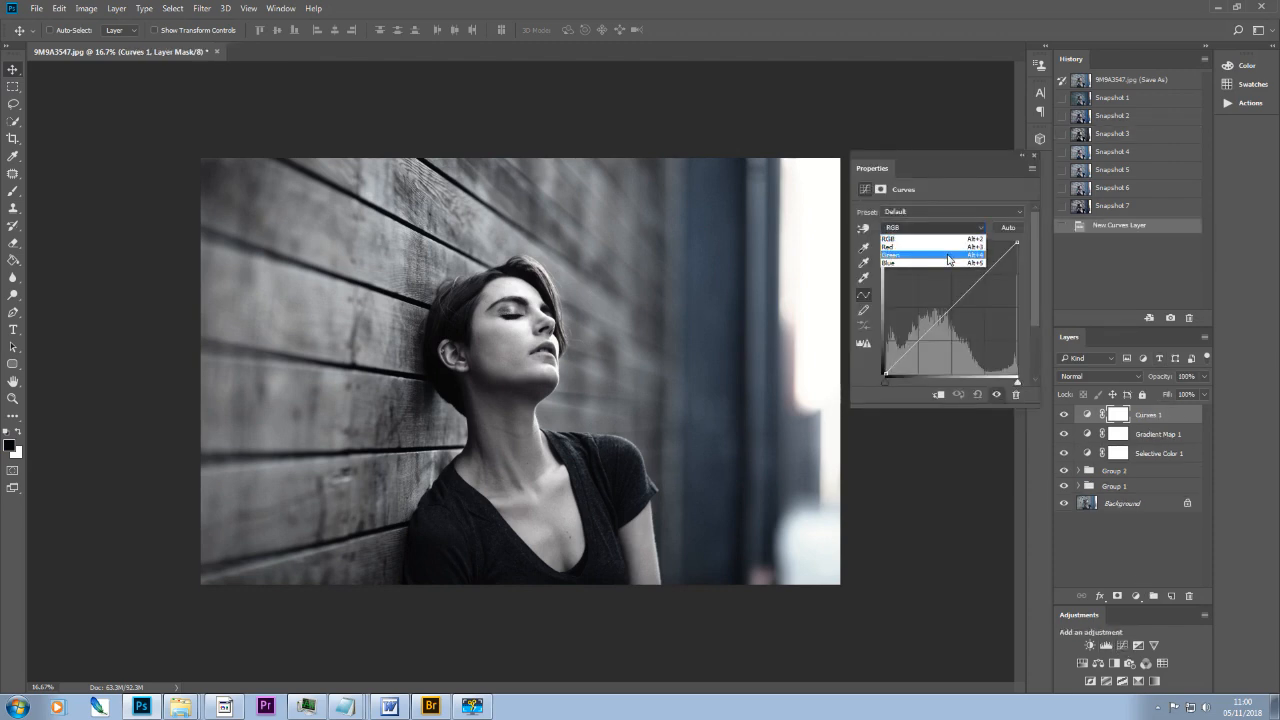
{"action": "left_click", "coordinate": [946, 246]}
{"action": "left_click_drag", "start_coordinate": [884, 374], "coordinate": [868, 364]}
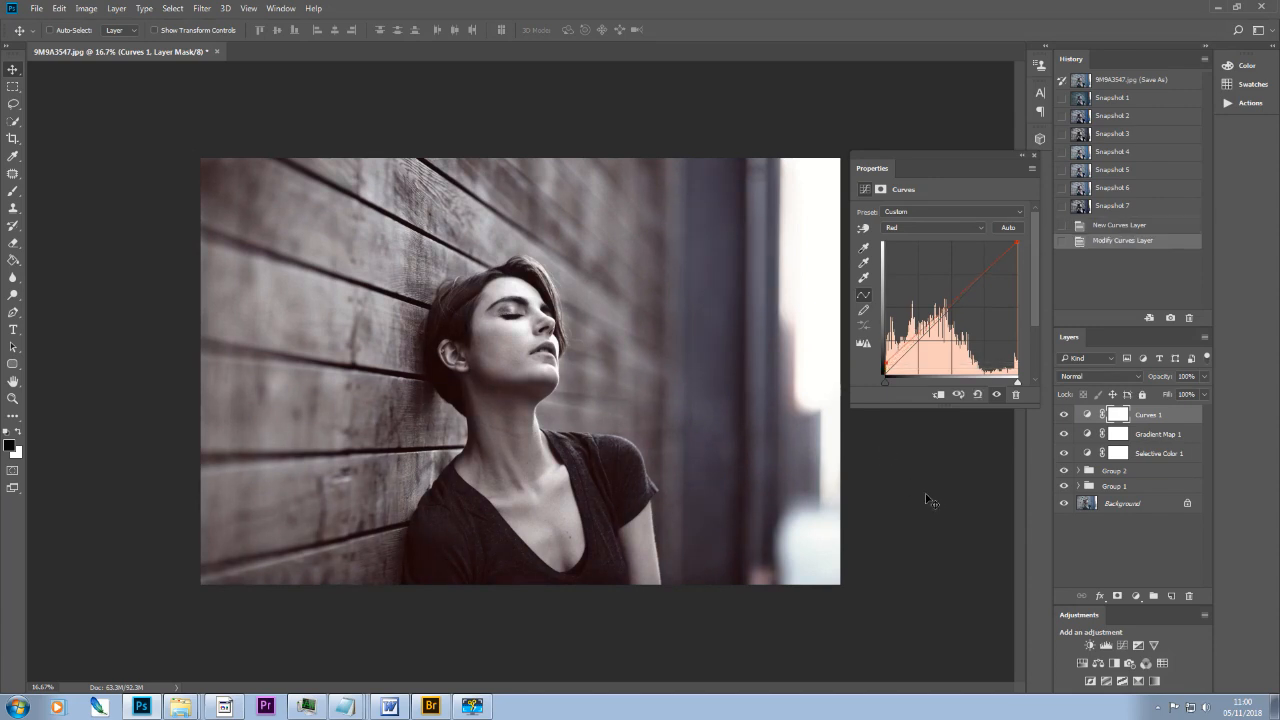